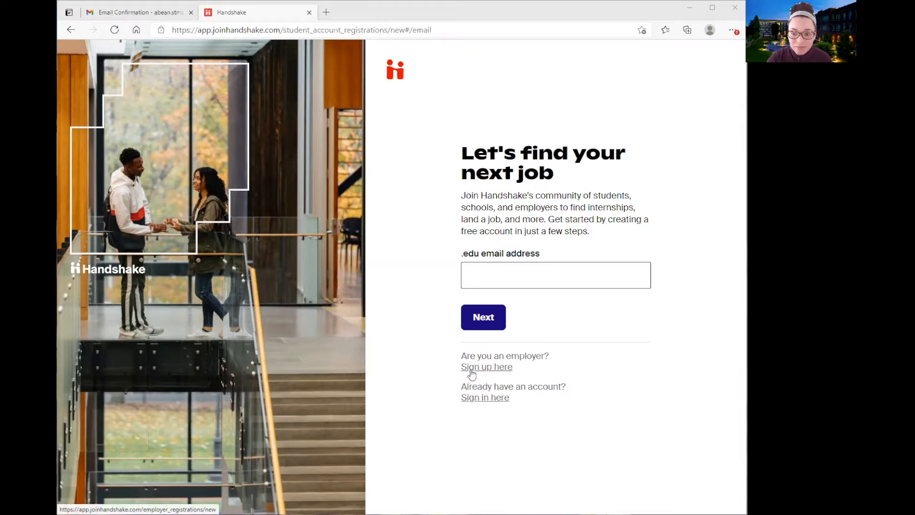
Switch from the student sign-up page to the employer 'Sign up here' registration form
left_click(471, 367)
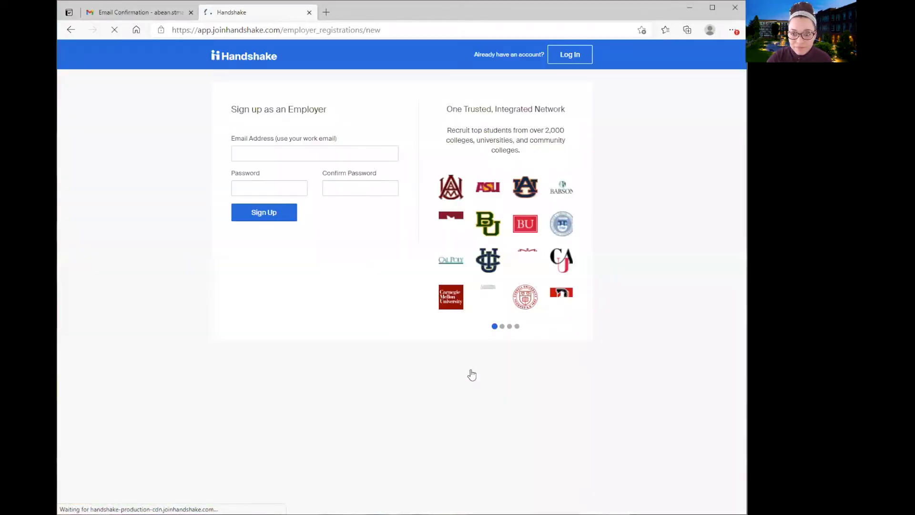
Fill the employer Email field with the work address from saved suggestions
left_click(345, 158)
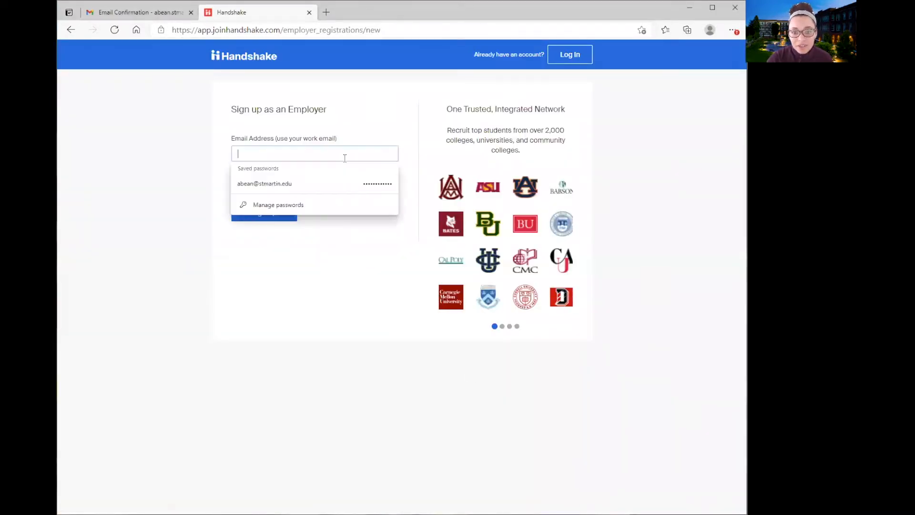
left_click(212, 163)
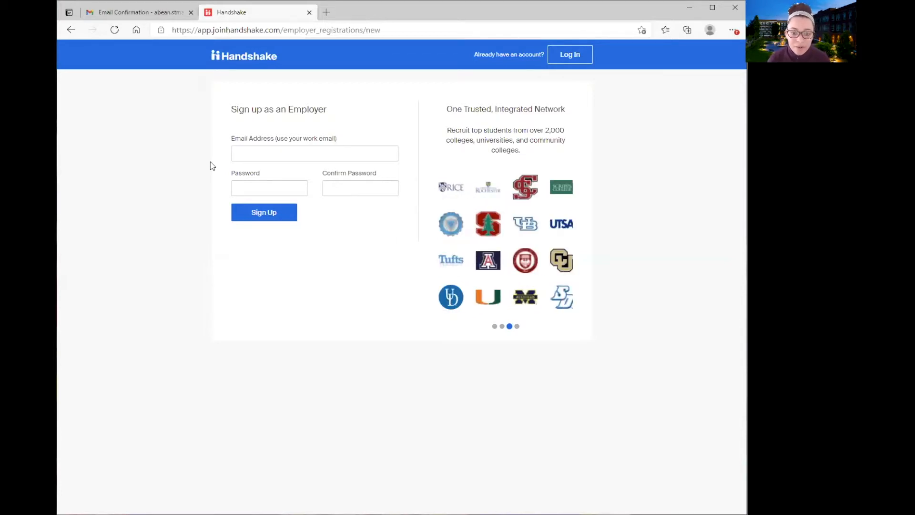
left_click(274, 148)
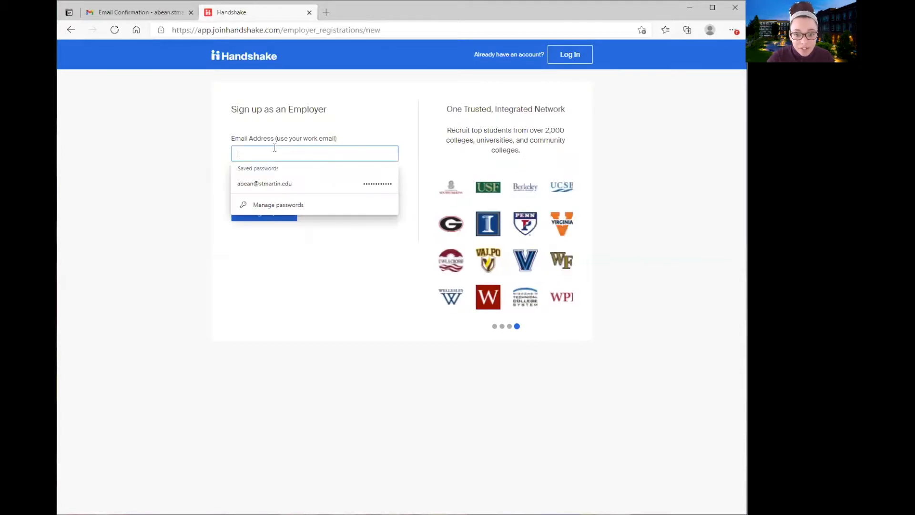
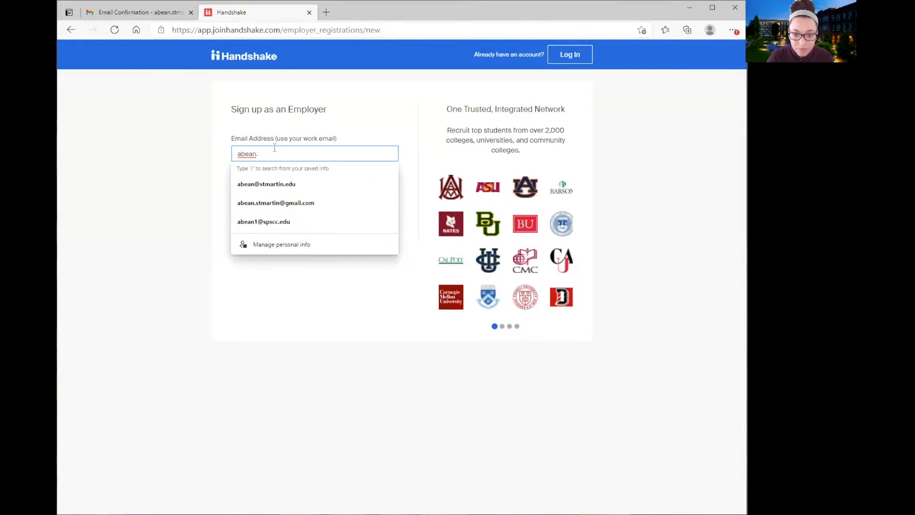
left_click(282, 198)
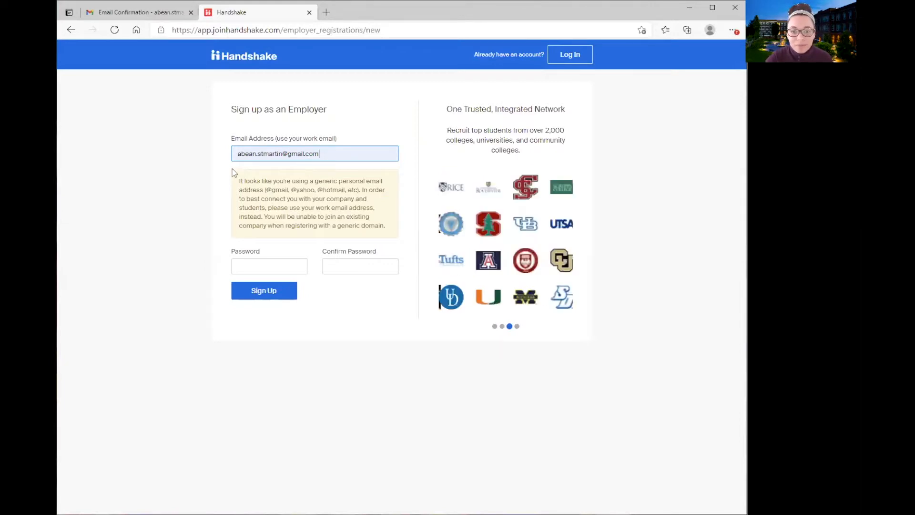
Enter and confirm the password and submit; after the email-already-taken error, go to Log In
left_click(287, 262)
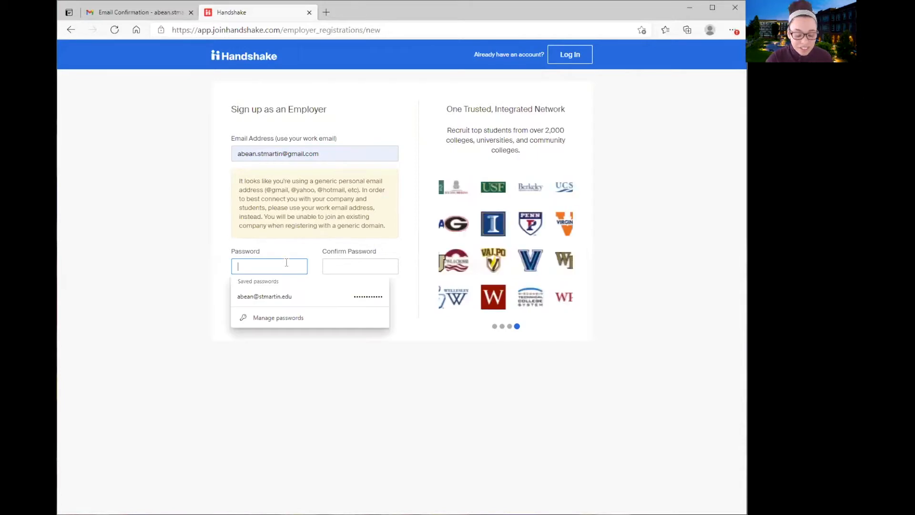
type("••••••••")
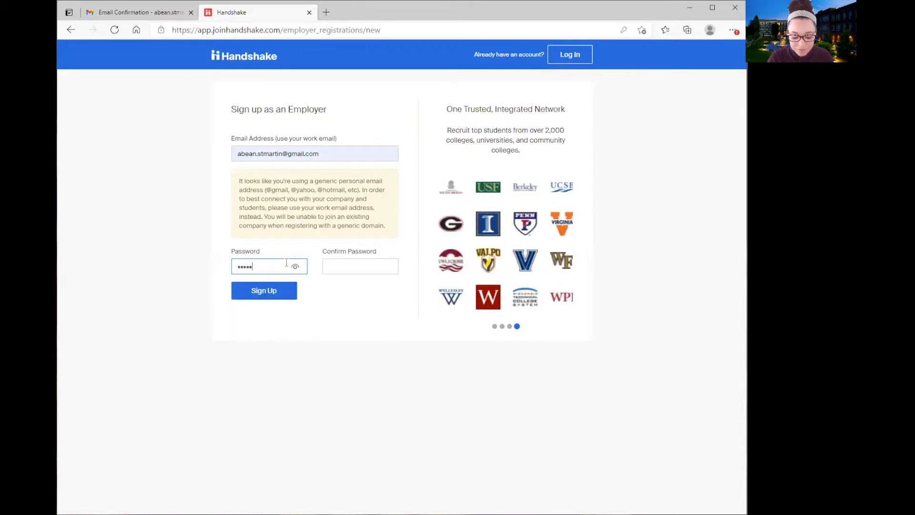
type("•")
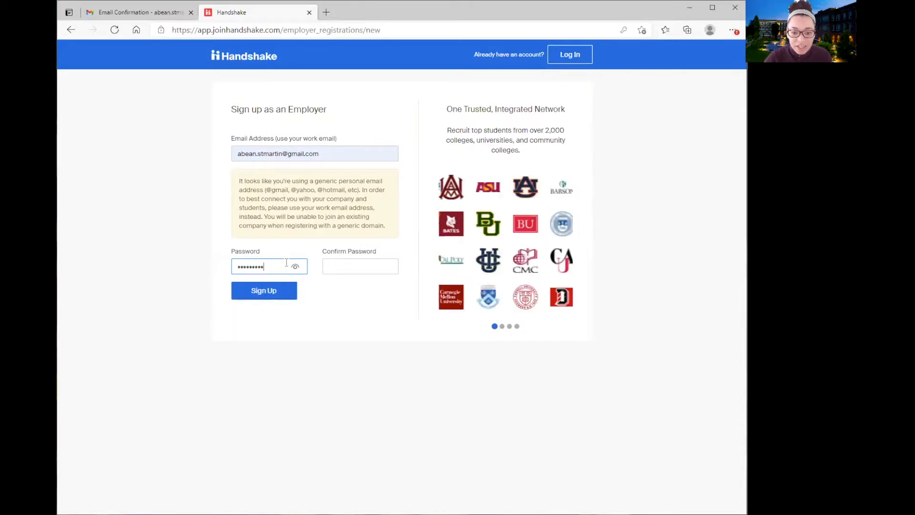
left_click(359, 263)
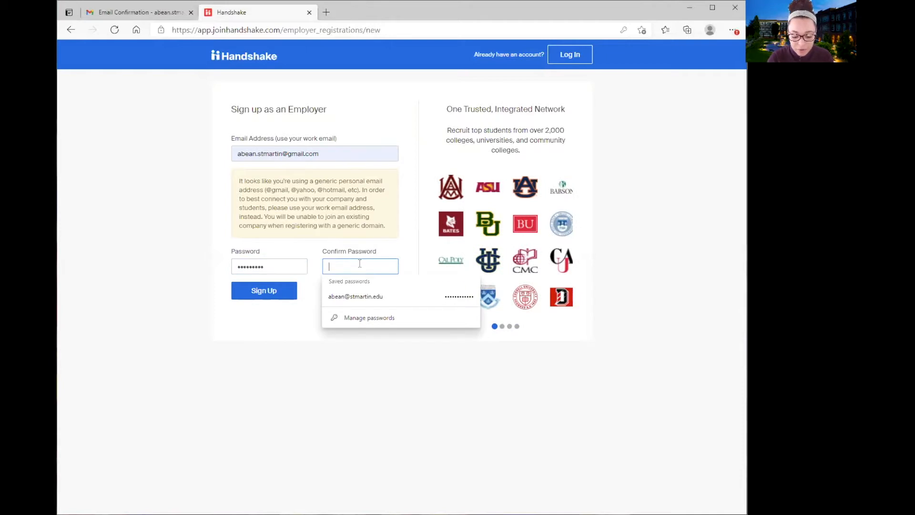
type("•••••••")
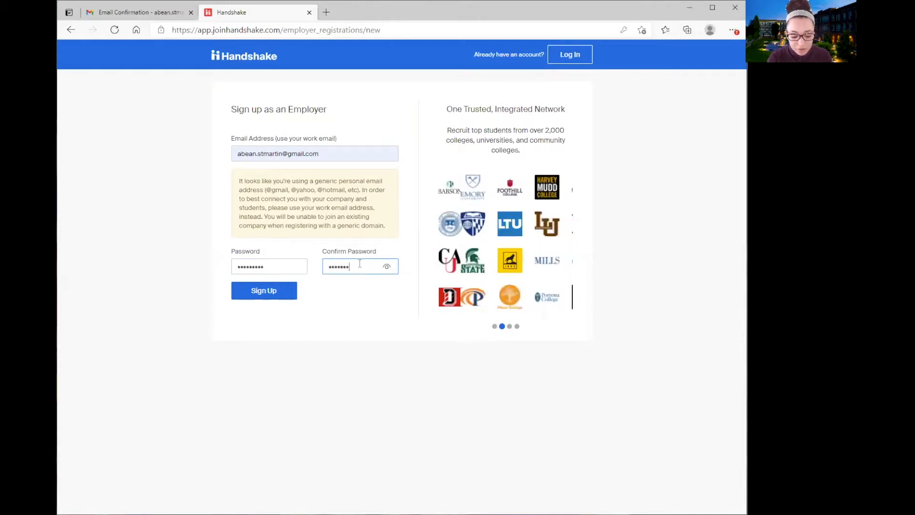
type("••")
left_click(281, 290)
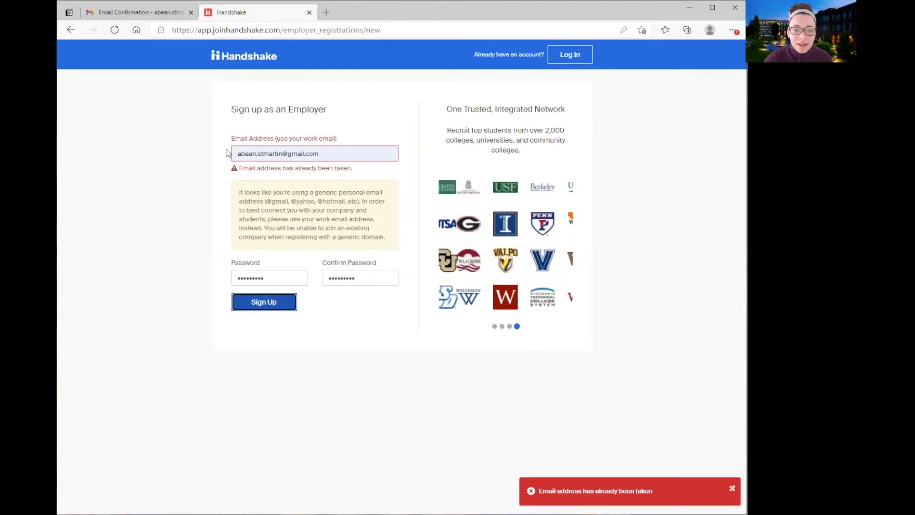
left_click_drag(238, 168, 397, 168)
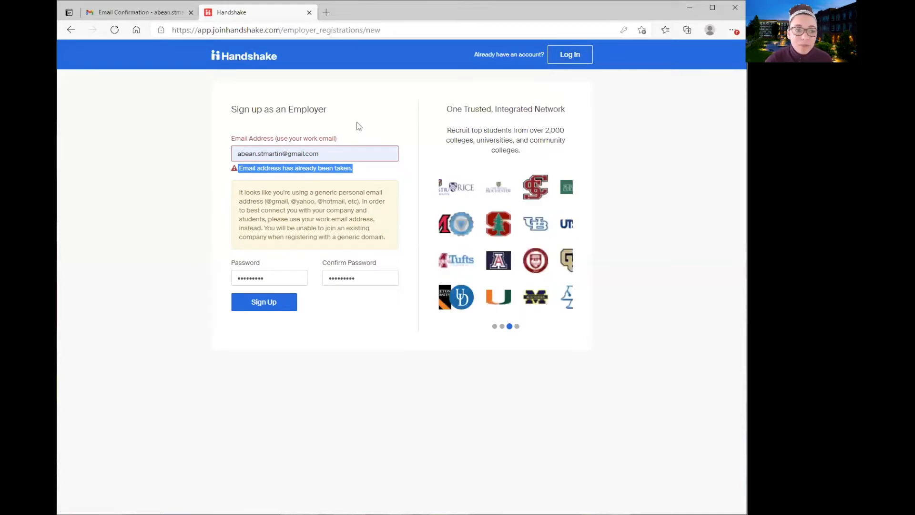
left_click(571, 56)
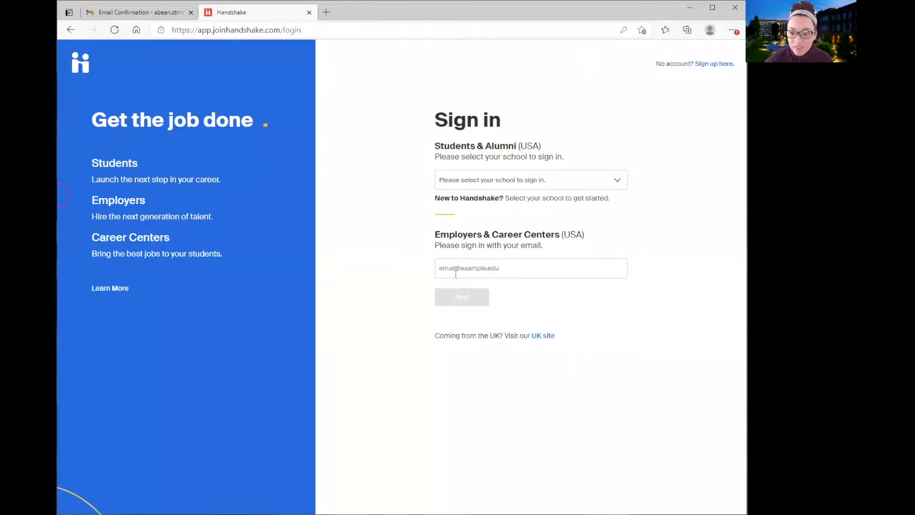
Sign in with the existing employer account's saved email and password
left_click(455, 270)
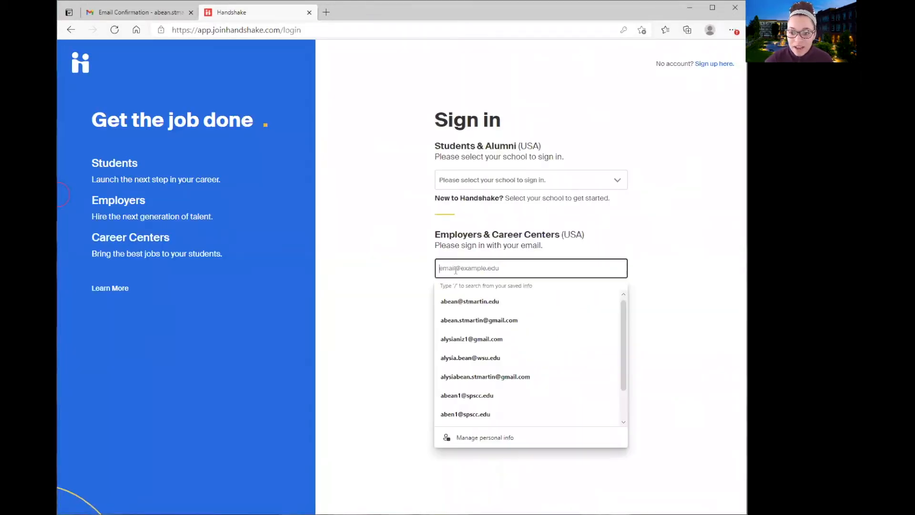
left_click(455, 321)
left_click(459, 304)
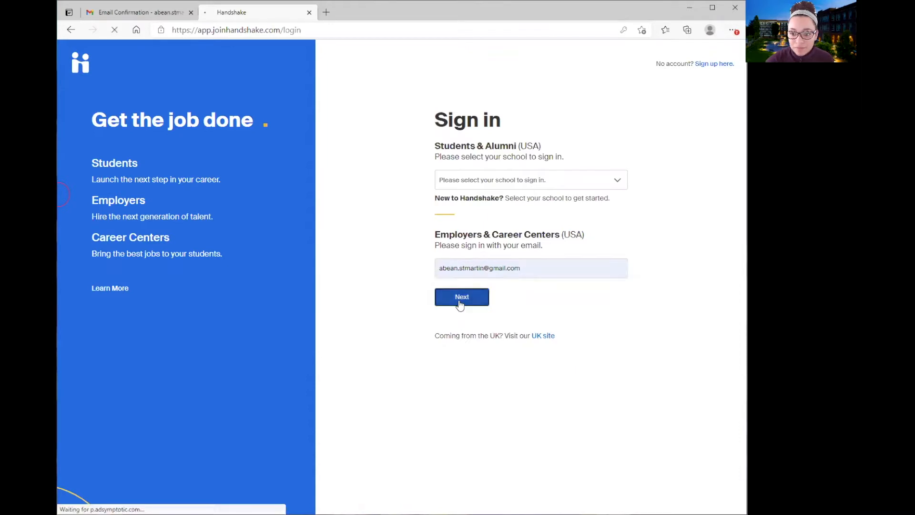
type("•••••••")
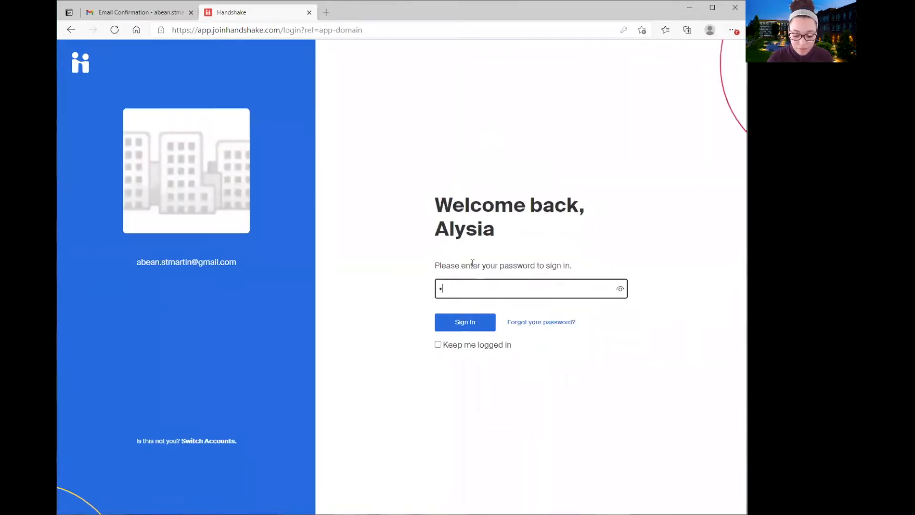
type("••")
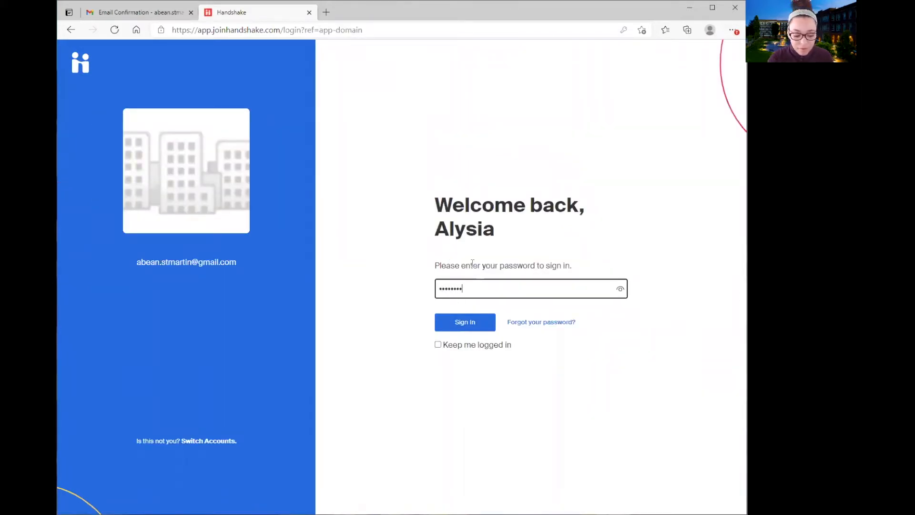
key("Return")
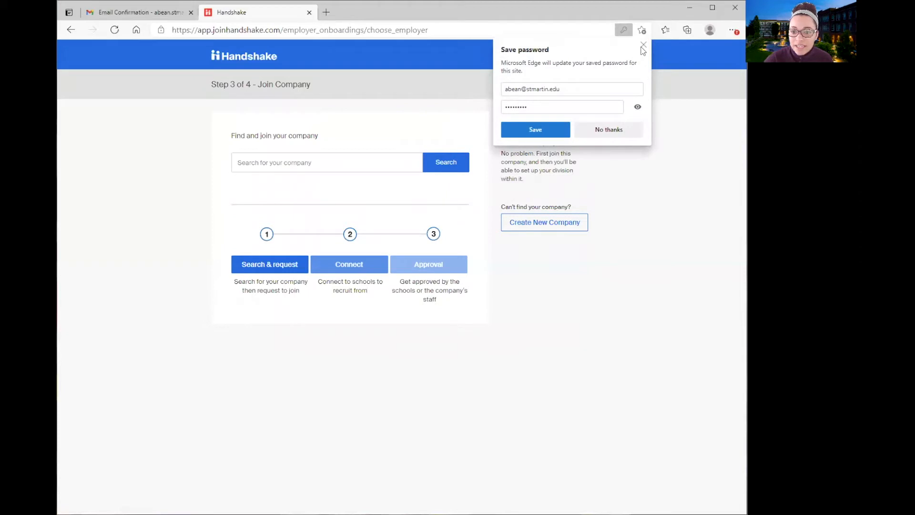
Dismiss the browser's save-password prompt and search companies for Saint Martin's University
left_click(642, 45)
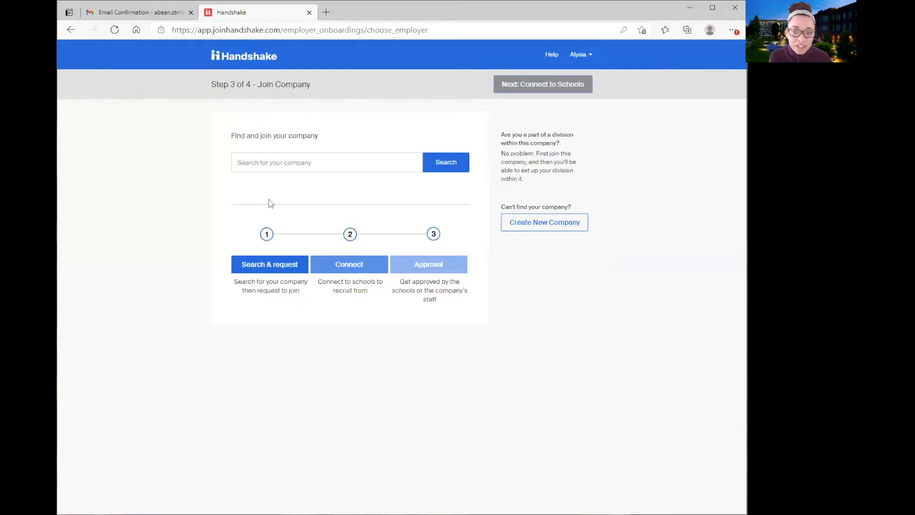
left_click(379, 159)
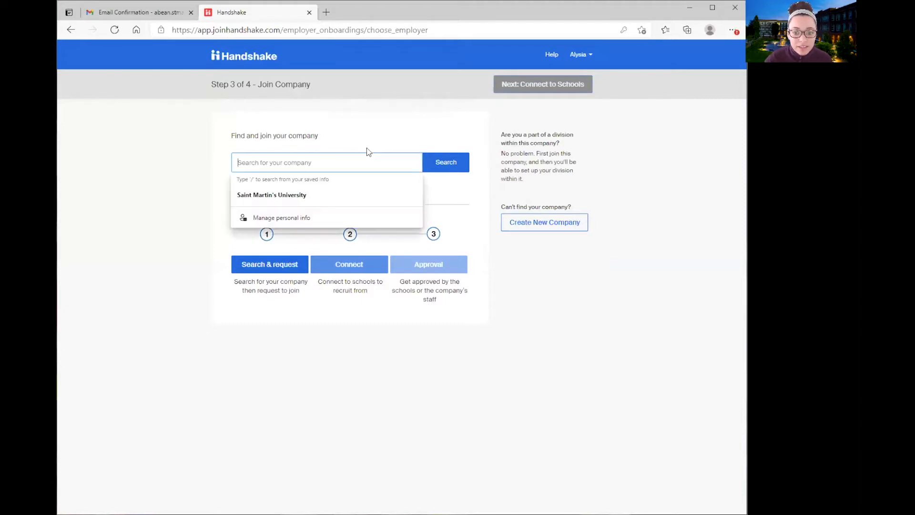
left_click(303, 196)
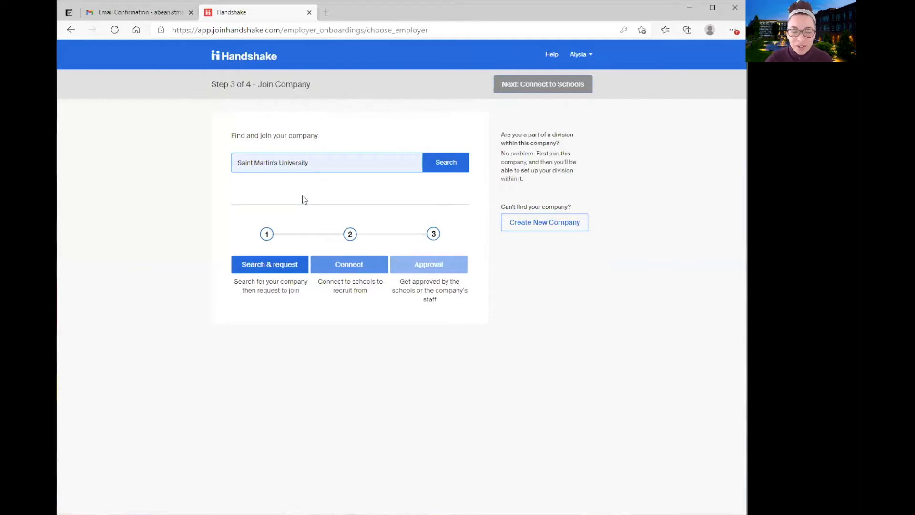
left_click(446, 165)
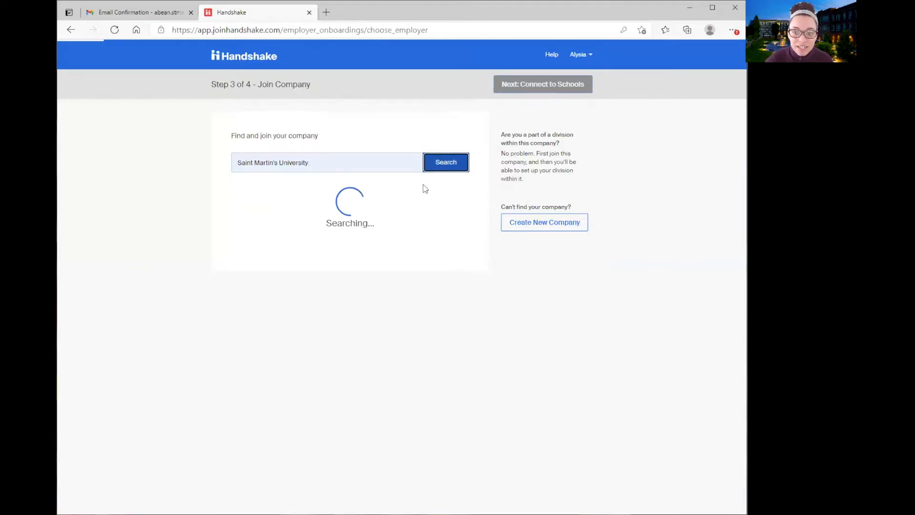
Review the matching companies, then start a new company profile instead
scroll(270, 238, "down", 1)
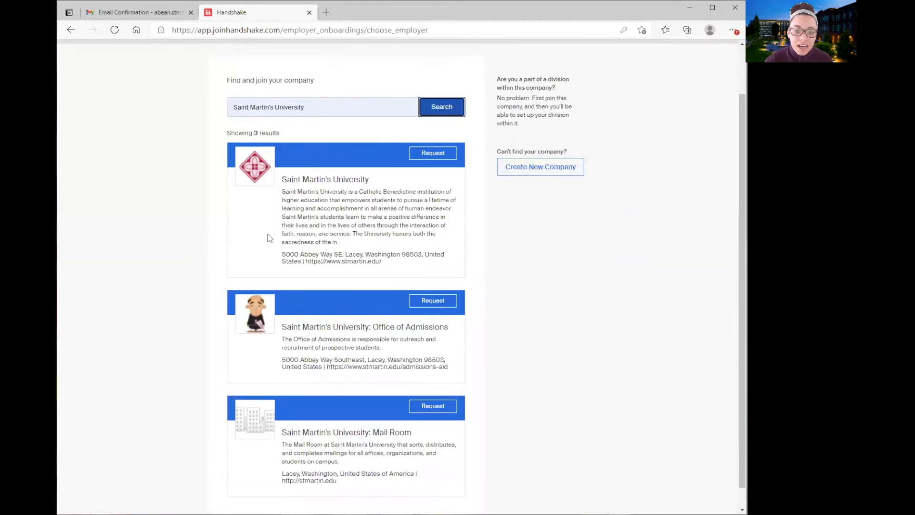
scroll(270, 238, "down", 1)
scroll(270, 238, "up", 2)
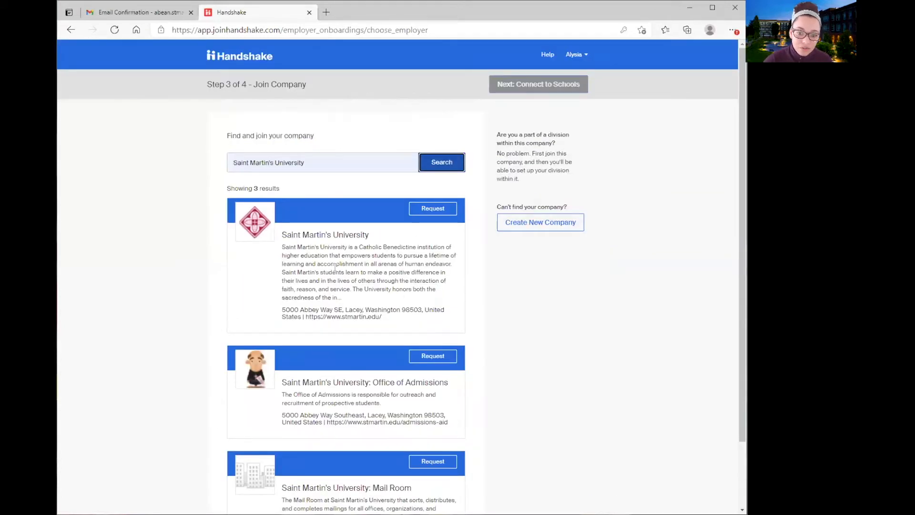
scroll(363, 288, "down", 2)
scroll(326, 212, "up", 2)
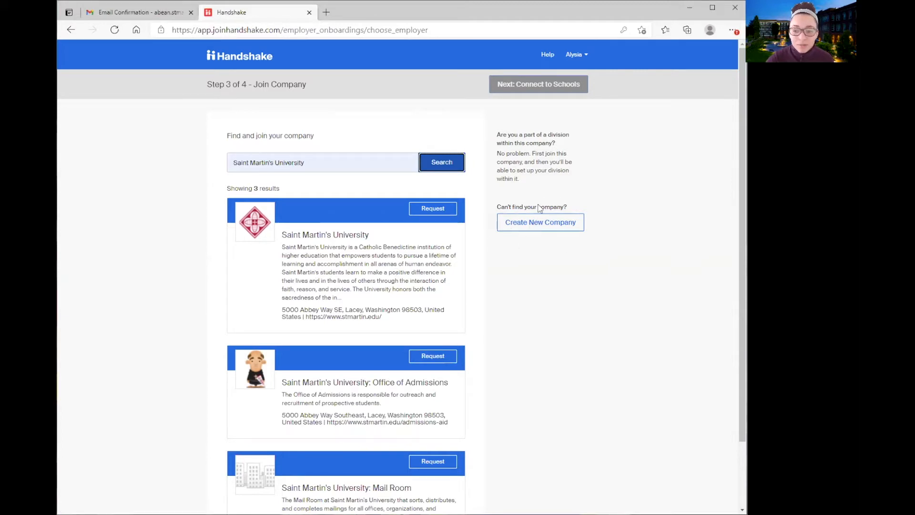
left_click(546, 231)
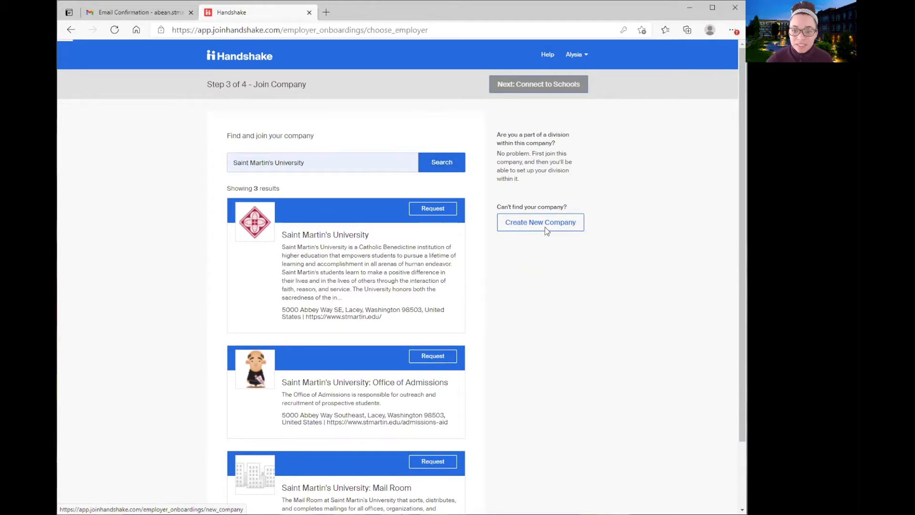
left_click(371, 170)
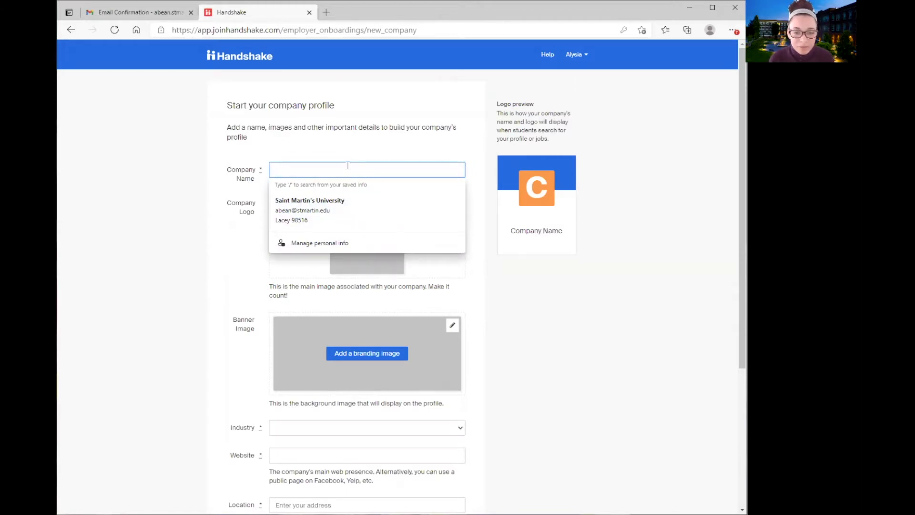
Enter 'SMU Business Example' as the Company Name
type("SMU")
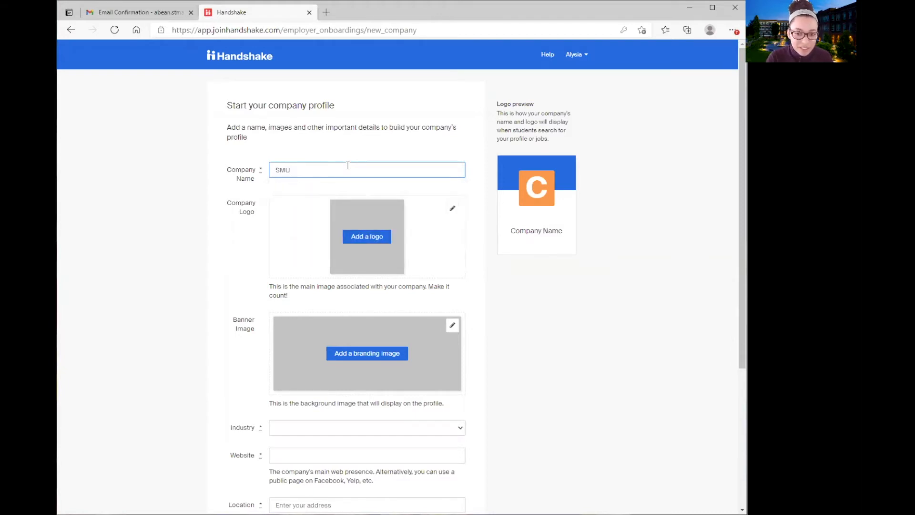
type(" Busine")
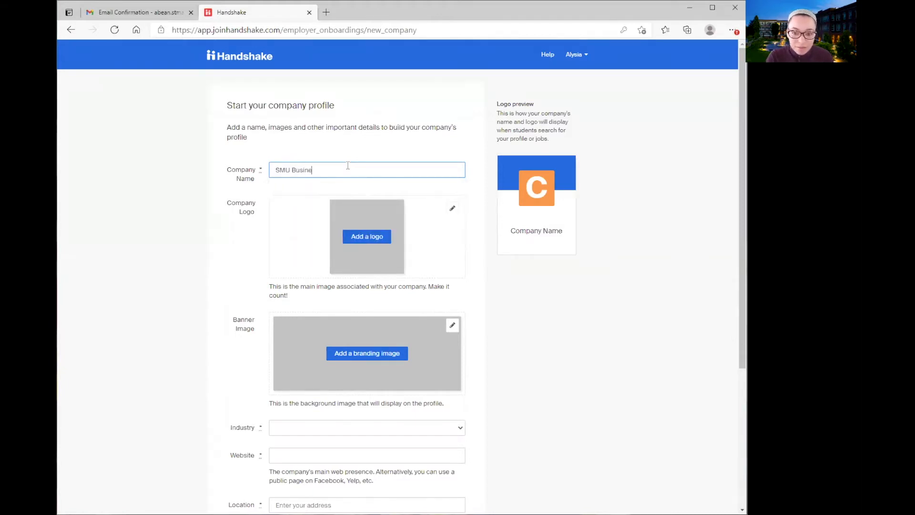
type("ss Example")
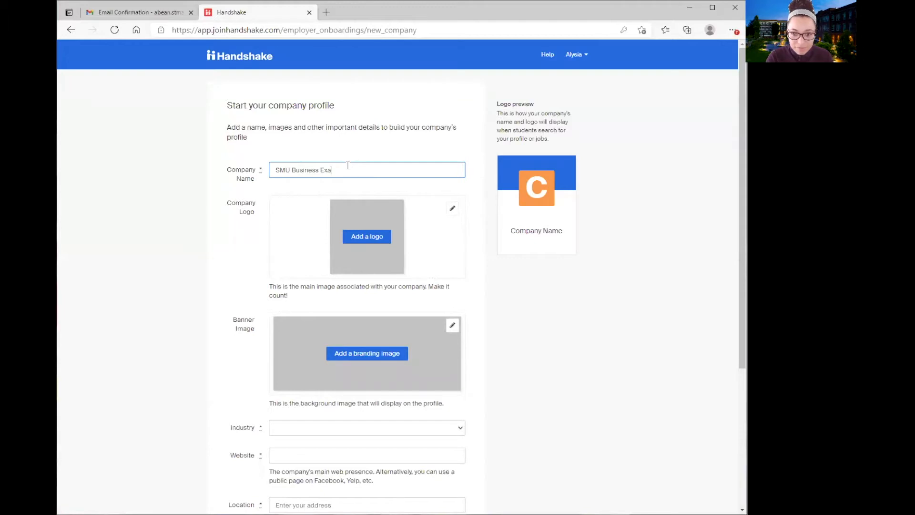
scroll(347, 167, "down", 3)
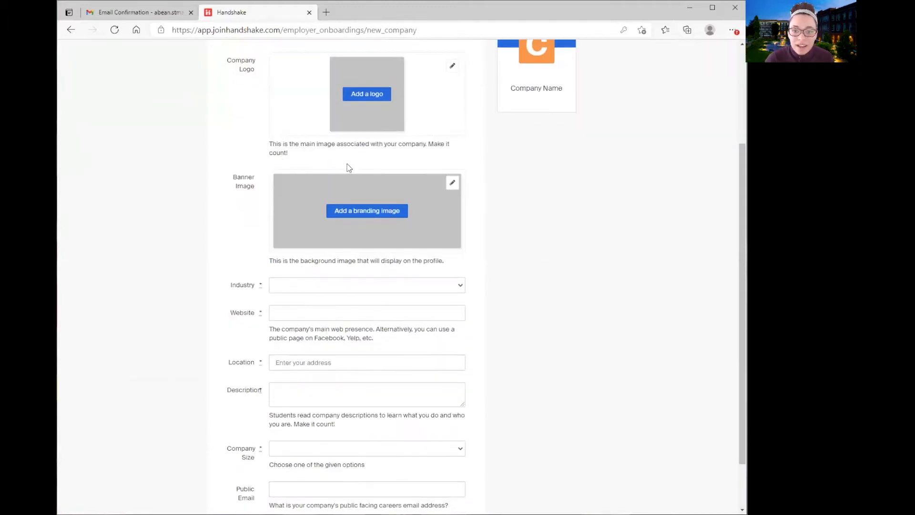
scroll(224, 139, "up", 2)
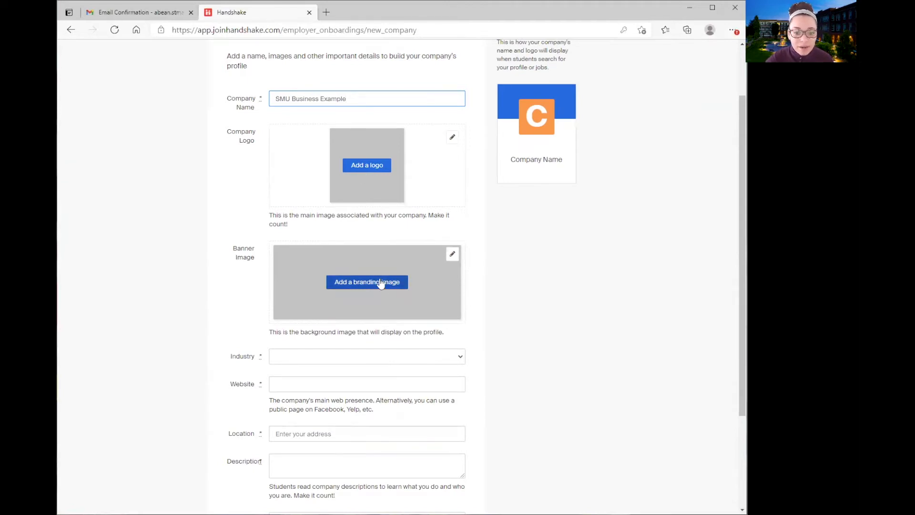
scroll(429, 281, "down", 2)
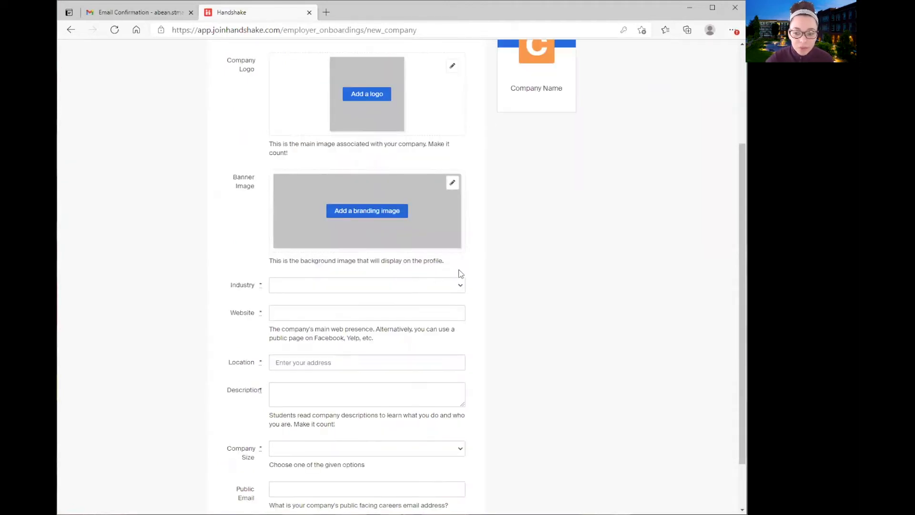
scroll(465, 265, "down", 2)
Choose Higher Education from the Education group of the Industry dropdown
left_click(457, 227)
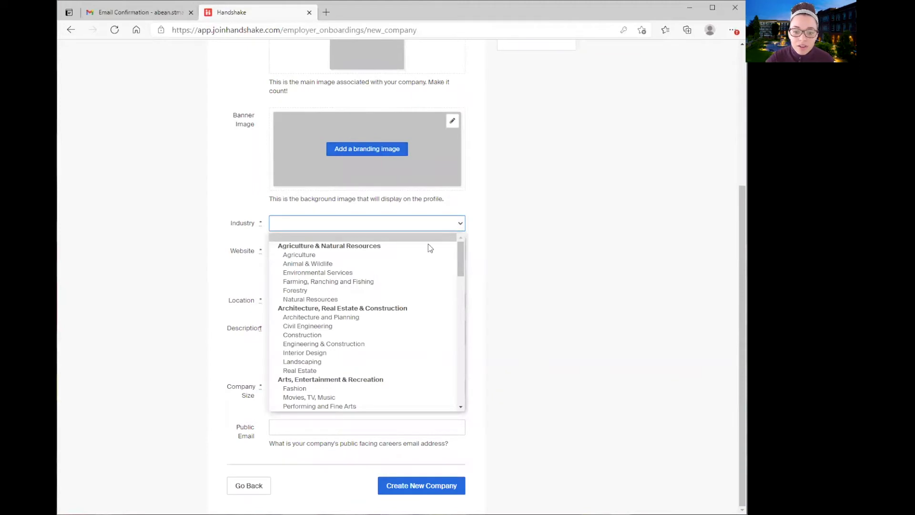
scroll(419, 265, "down", 2)
scroll(358, 333, "up", 2)
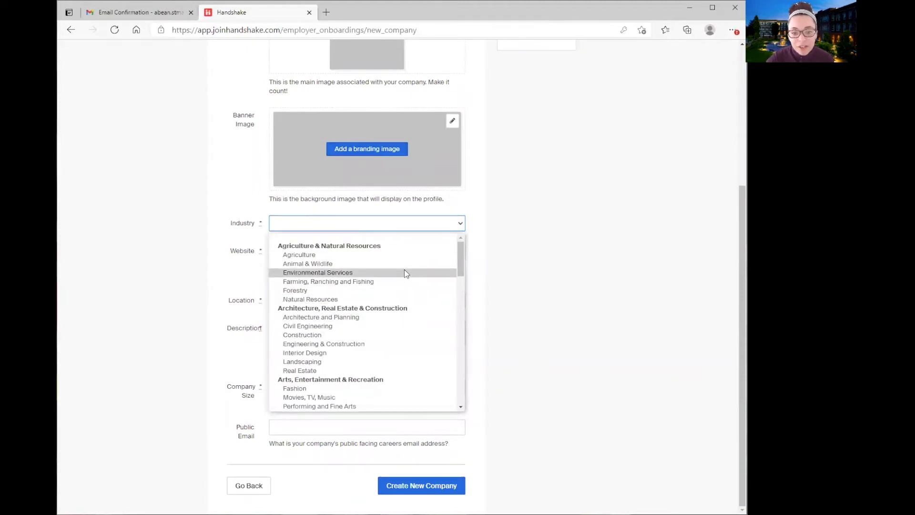
scroll(374, 315, "down", 1)
scroll(365, 355, "down", 5)
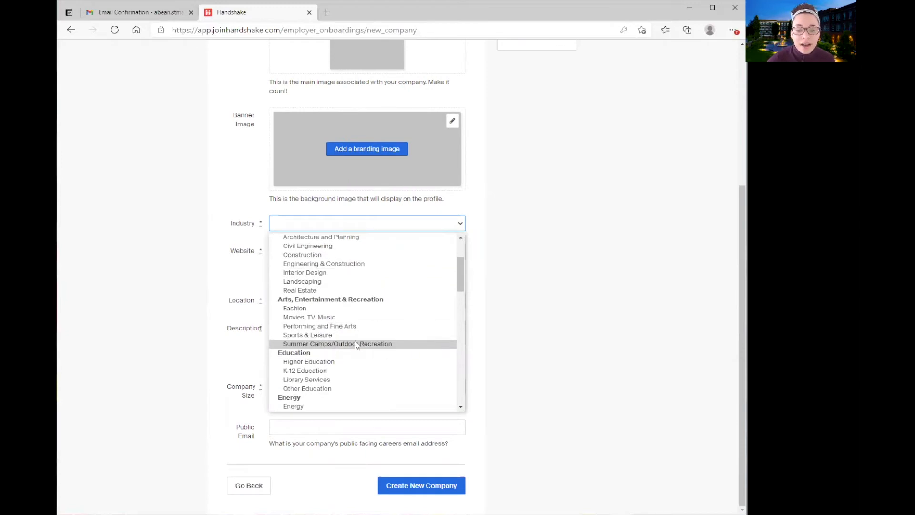
scroll(345, 385, "up", 1)
scroll(347, 372, "up", 4)
scroll(353, 320, "down", 7)
scroll(353, 347, "up", 4)
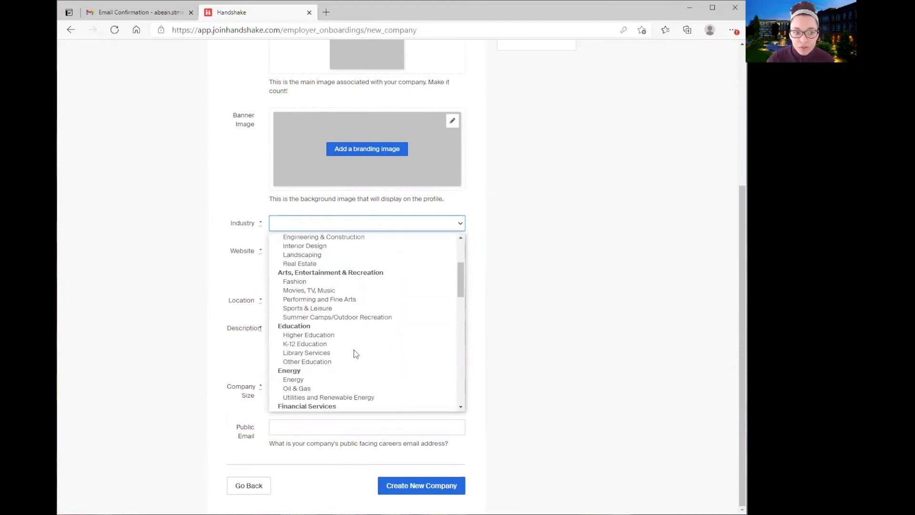
left_click(324, 335)
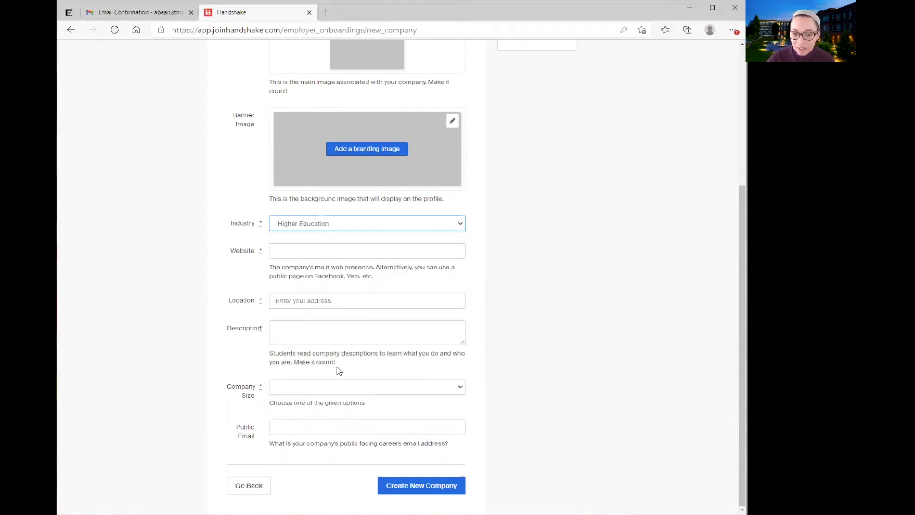
left_click(284, 244)
type("https://www.stmartin.edu/")
left_click(490, 261)
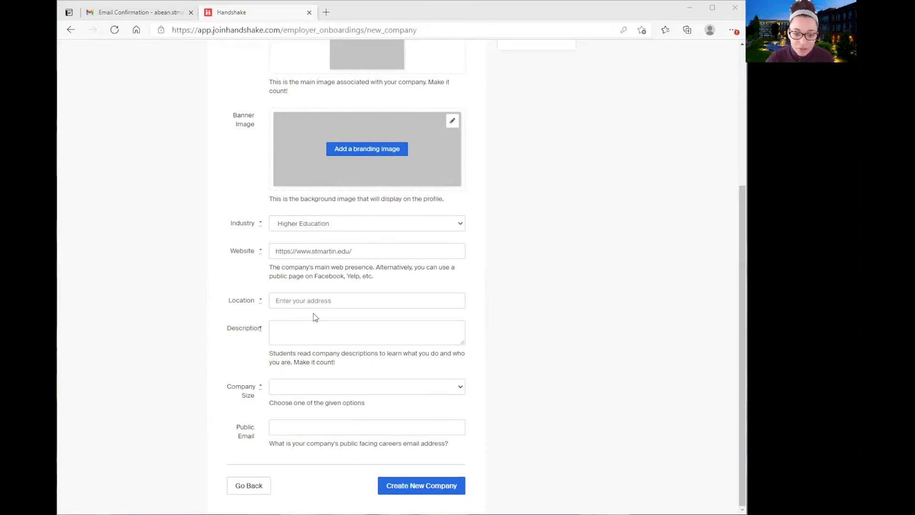
left_click(315, 300)
type("5000 Abbey Way SE Lacey, WA 98503-3200")
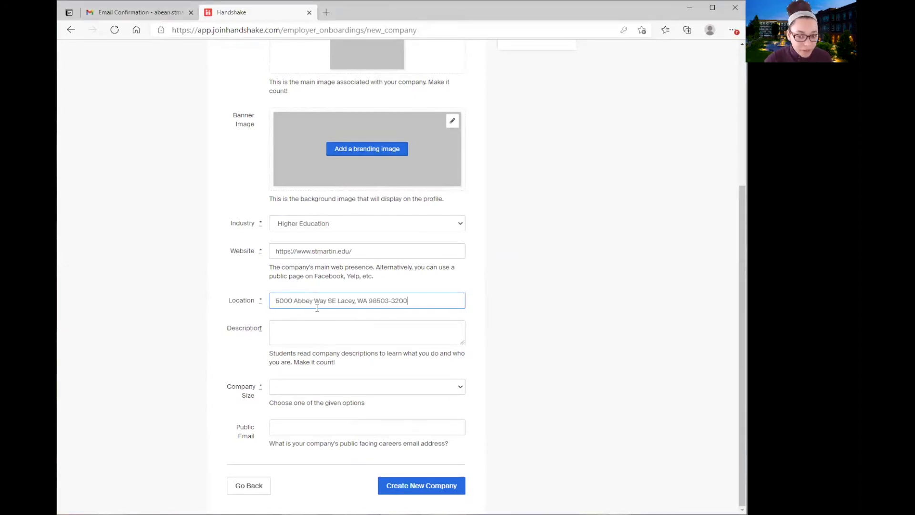
left_click(413, 322)
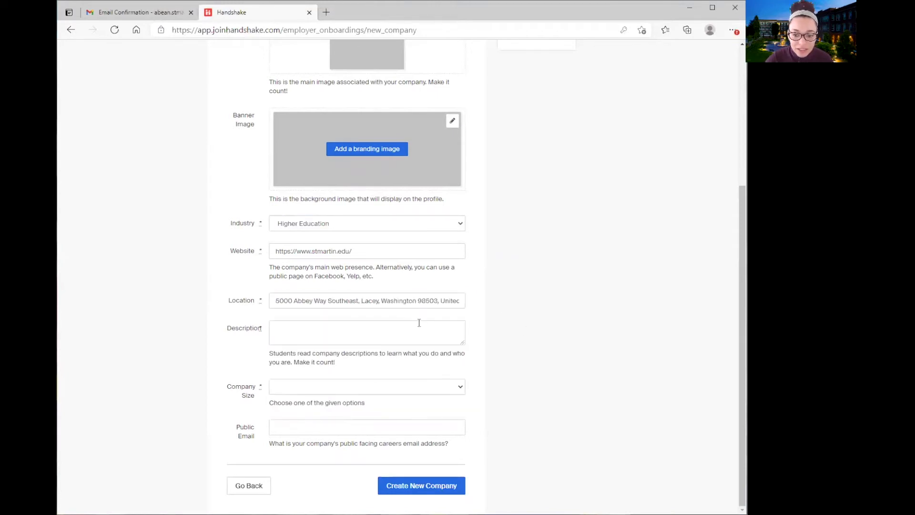
Write a Description of Saint Martin's University as a 4-year faith-based college
left_click(386, 333)
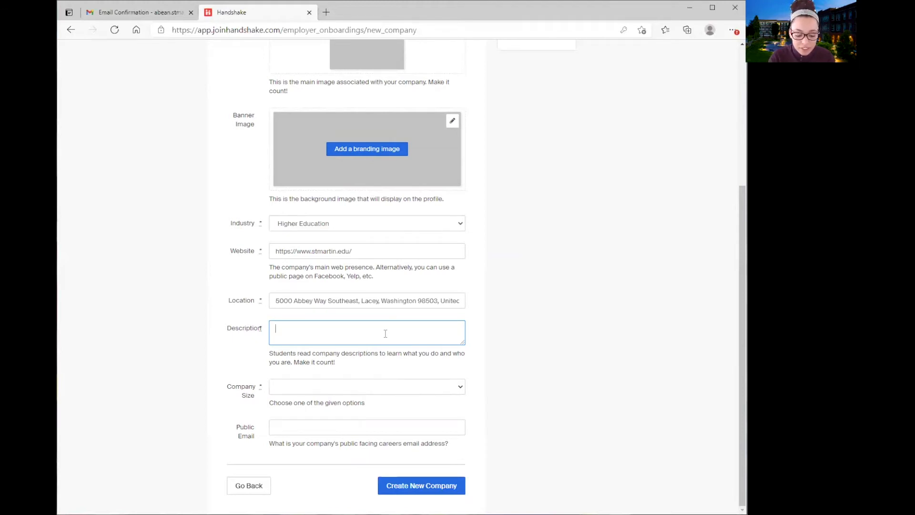
type("Saint Martin's University is a 4-year college based on faith, reason, community and service. As a")
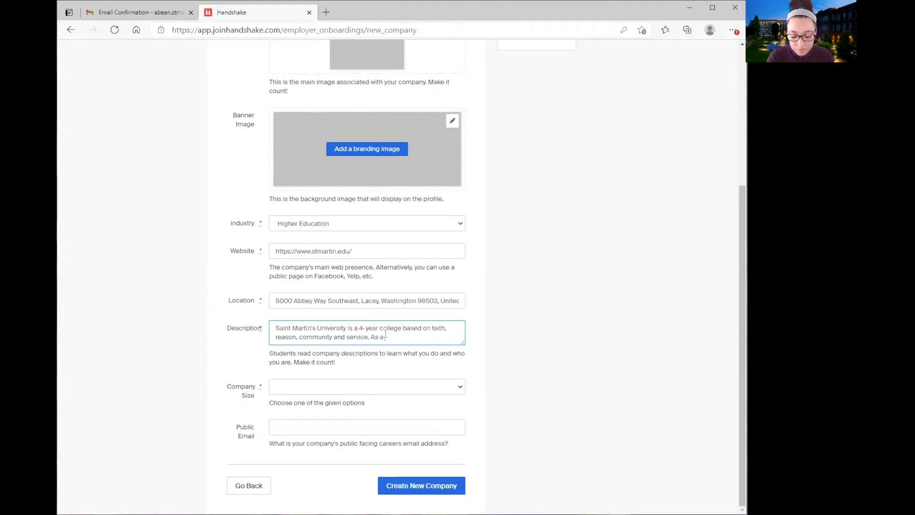
type(" small, Catholic Benedictine school, SMU is a close community of students, faculty, and staff.")
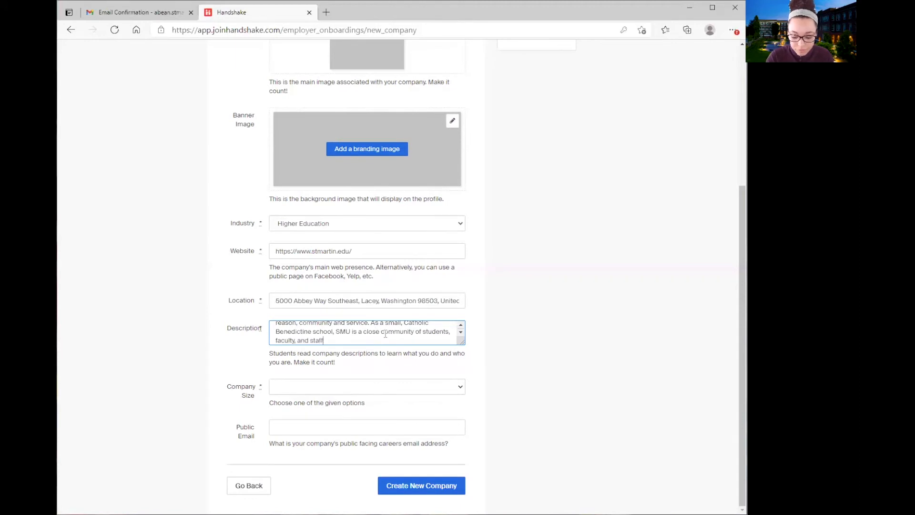
scroll(386, 333, "down", 1)
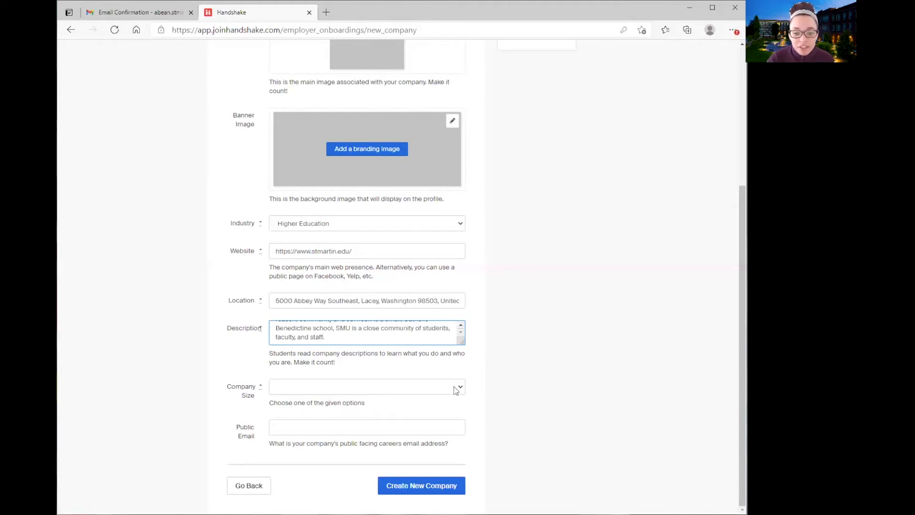
Set Company Size to 1,000 - 5,000
left_click(458, 387)
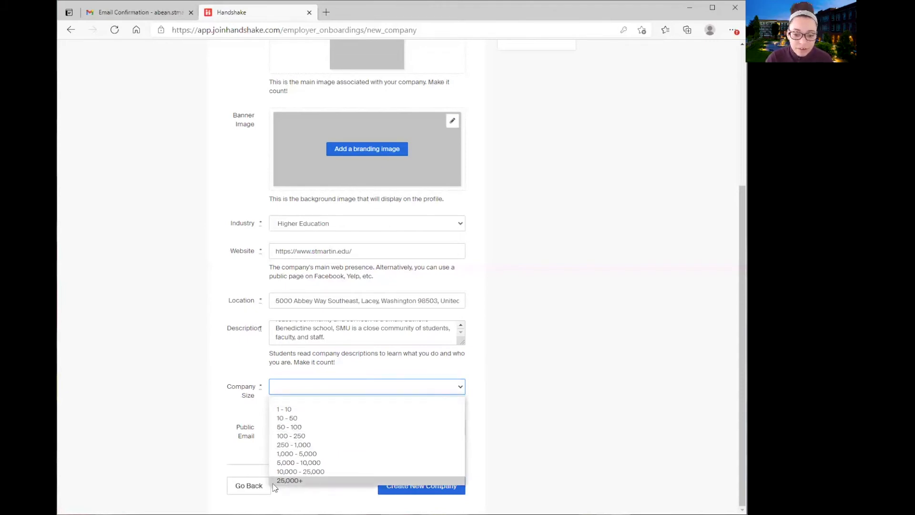
left_click(307, 454)
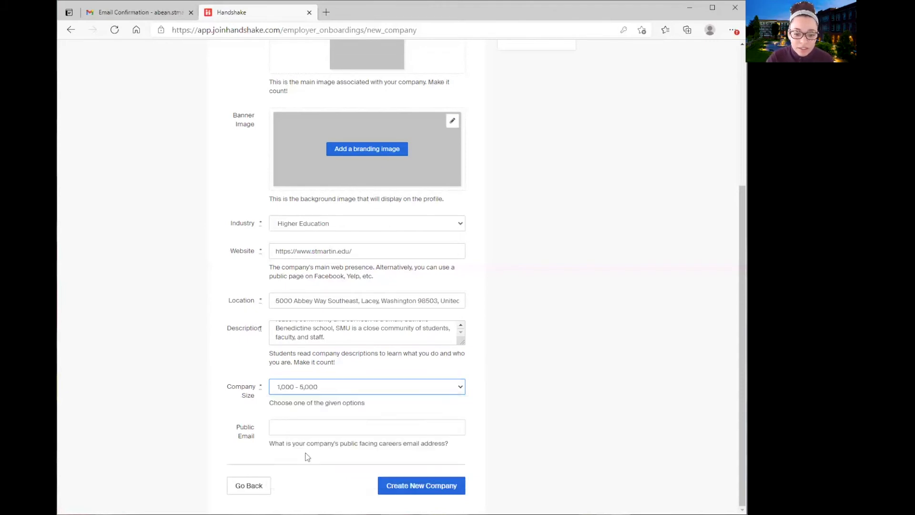
left_click(322, 427)
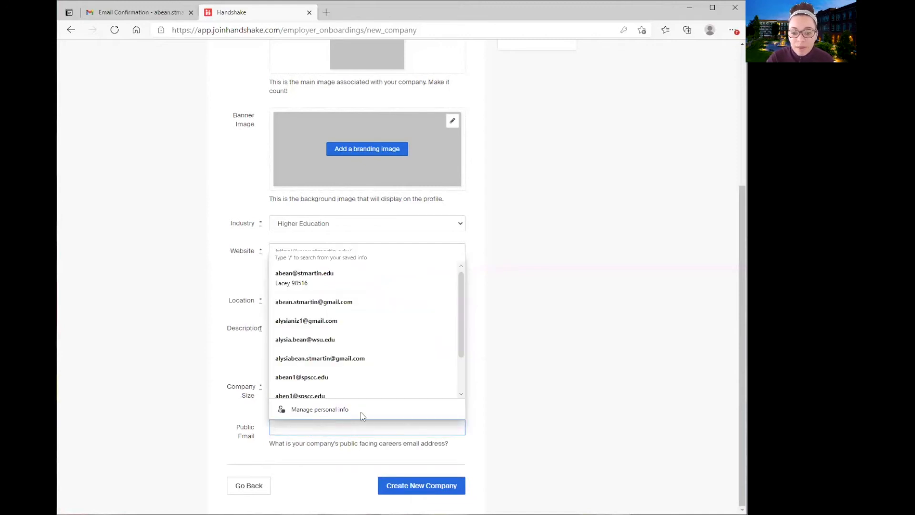
key("Escape")
left_click(551, 378)
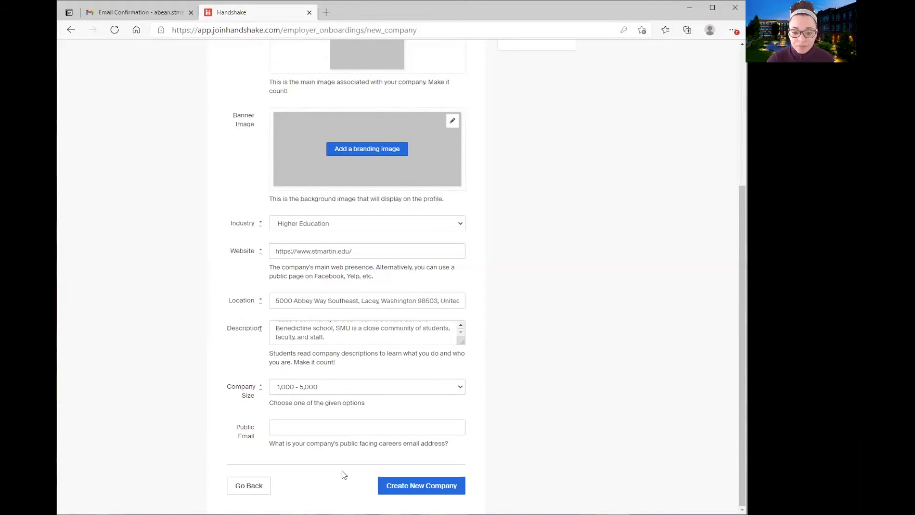
Fill Public Email from a saved address, trim extra letters, and create the company
left_click(324, 430)
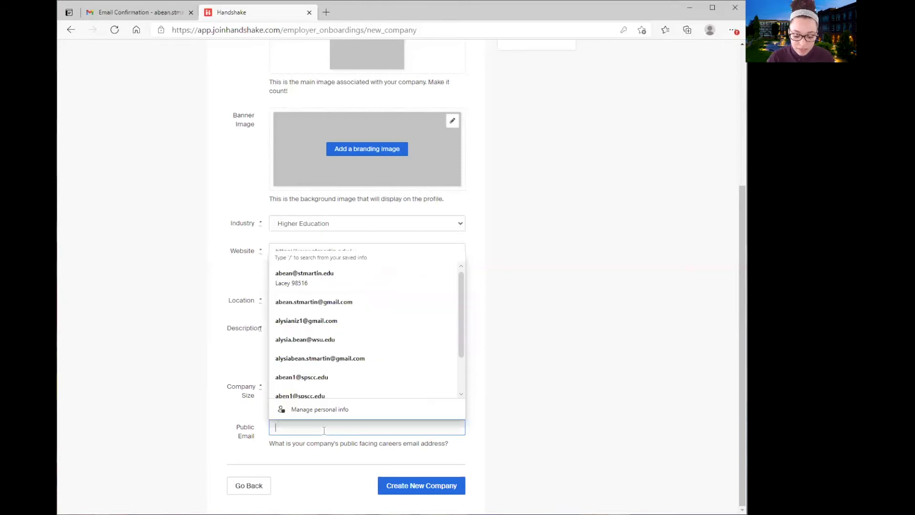
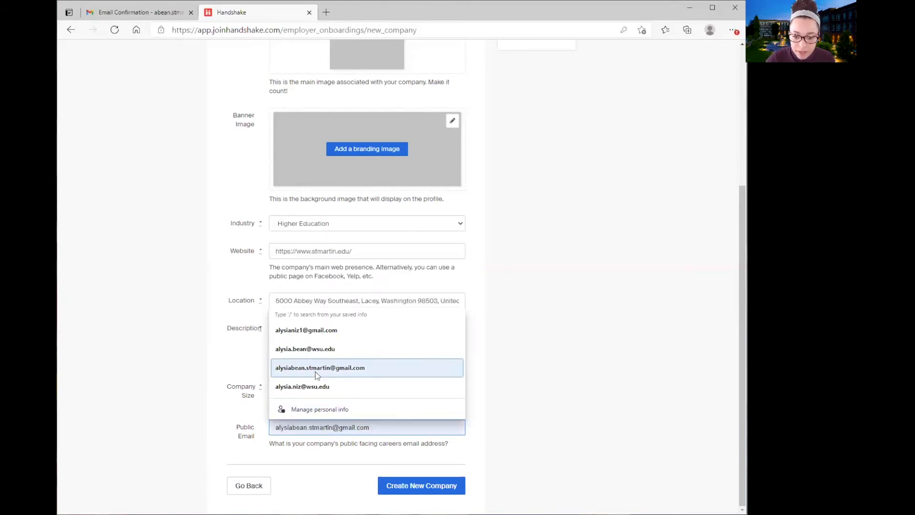
left_click(315, 369)
left_click(494, 409)
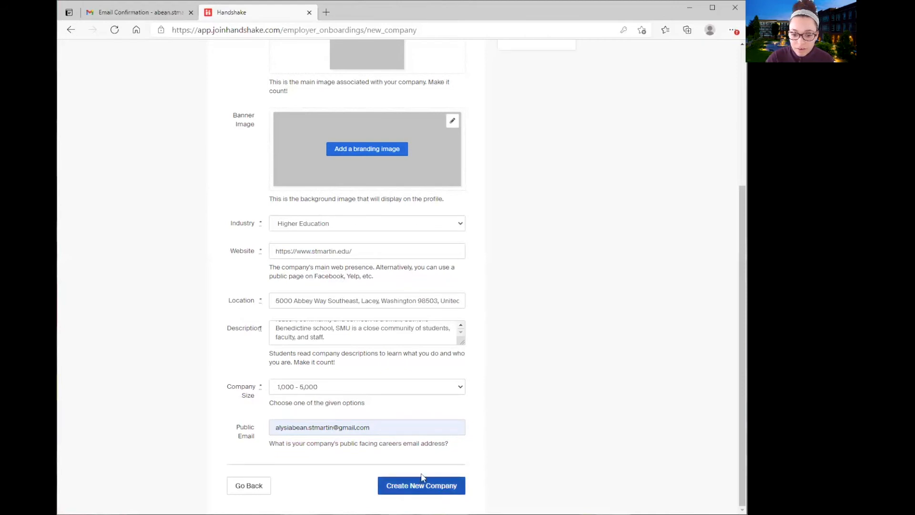
left_click(293, 427)
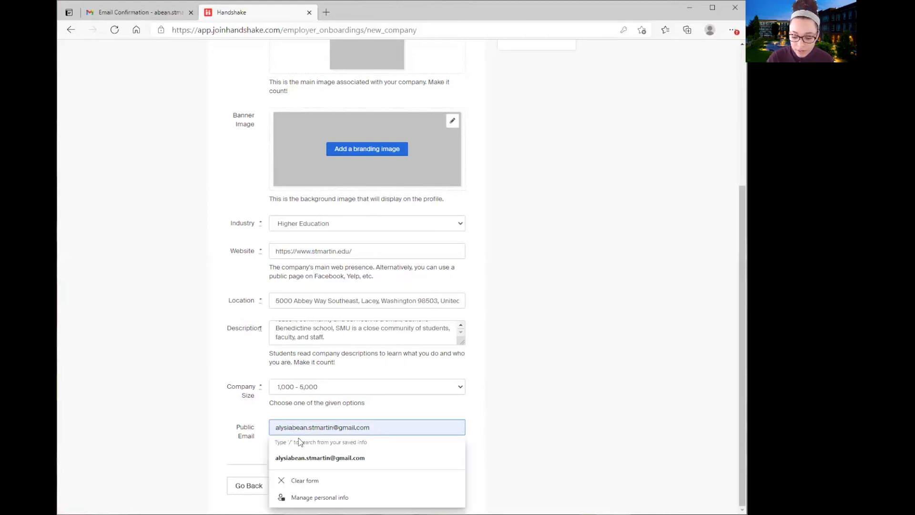
key("BackSpace")
key("BackSpace")
key("BackSpace")
key("BackSpace")
key("BackSpace")
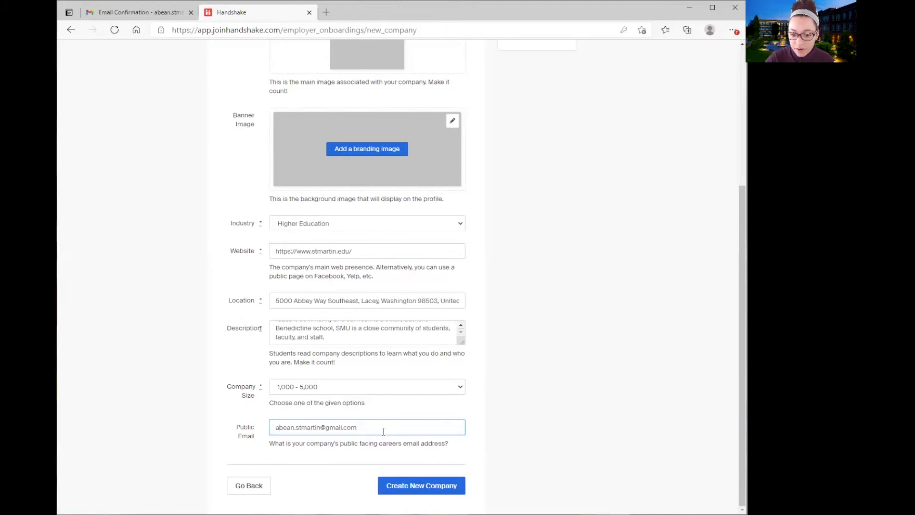
left_click(567, 419)
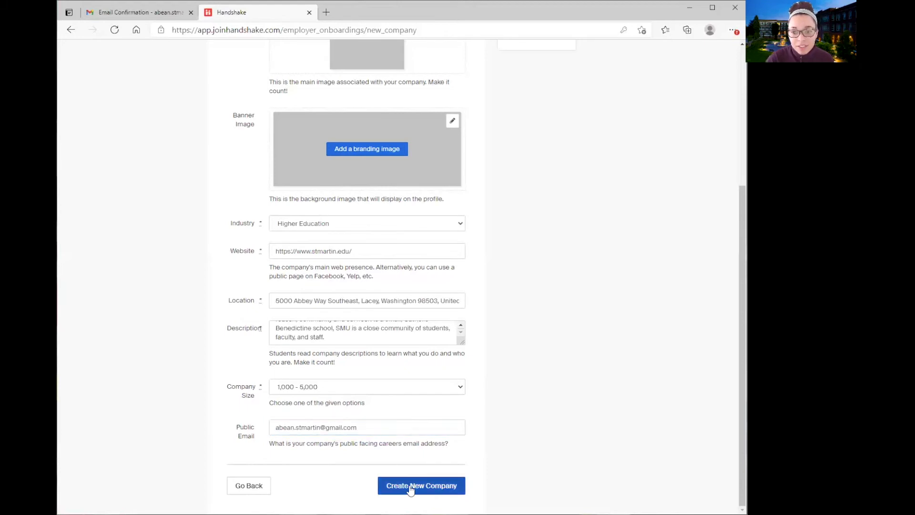
left_click(410, 489)
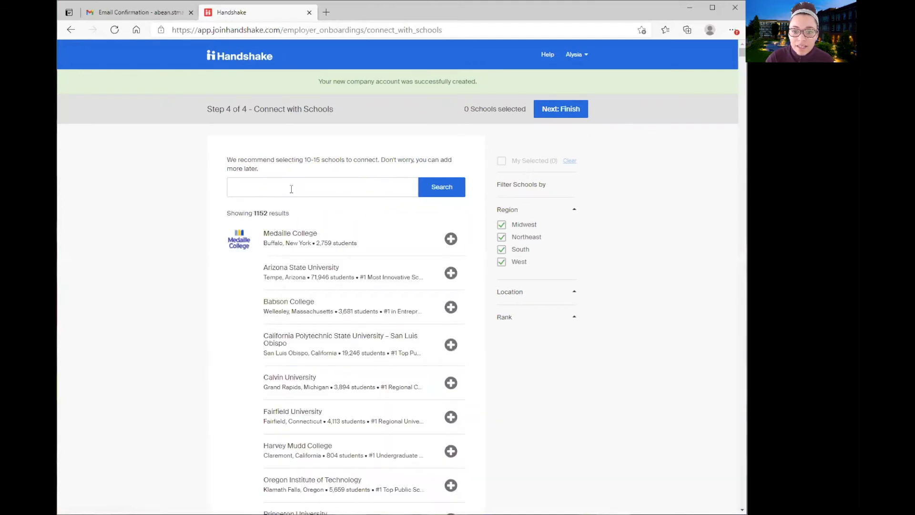
Search schools for 'Saint Martin's' and add Saint Martin's University to the selection
scroll(320, 246, "down", 3)
scroll(295, 300, "up", 3)
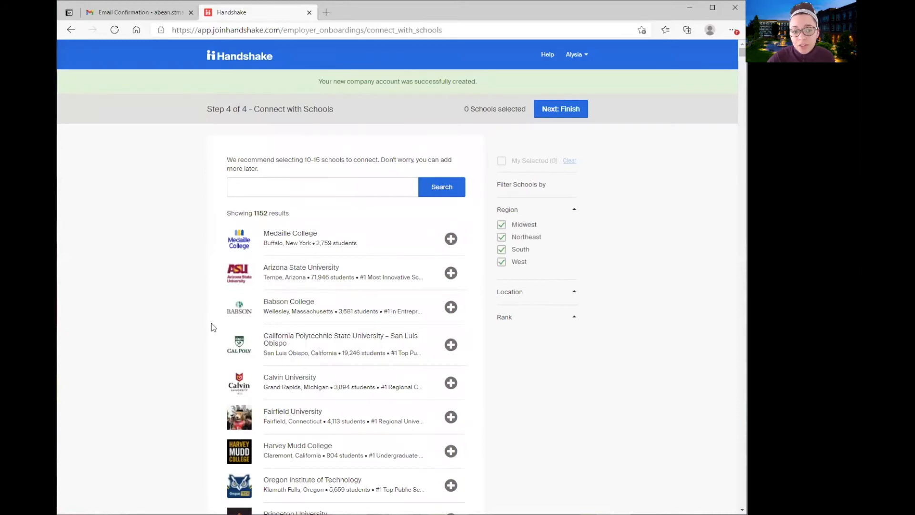
scroll(210, 334, "down", 9)
scroll(333, 325, "down", 3)
scroll(347, 306, "up", 12)
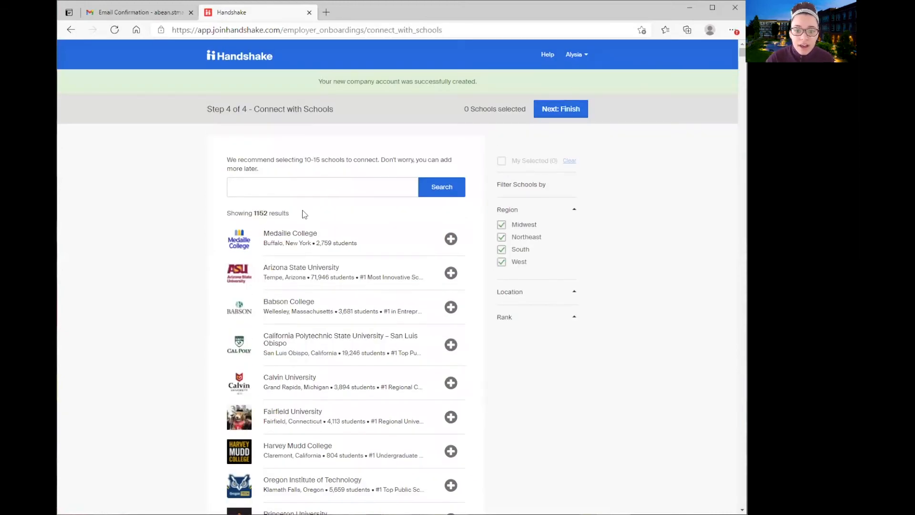
left_click(259, 190)
type("Saint")
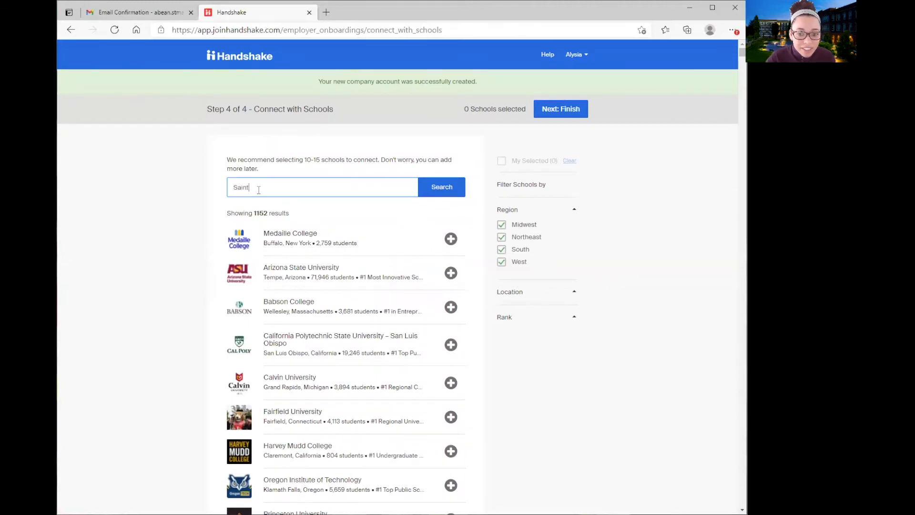
type(" Mart")
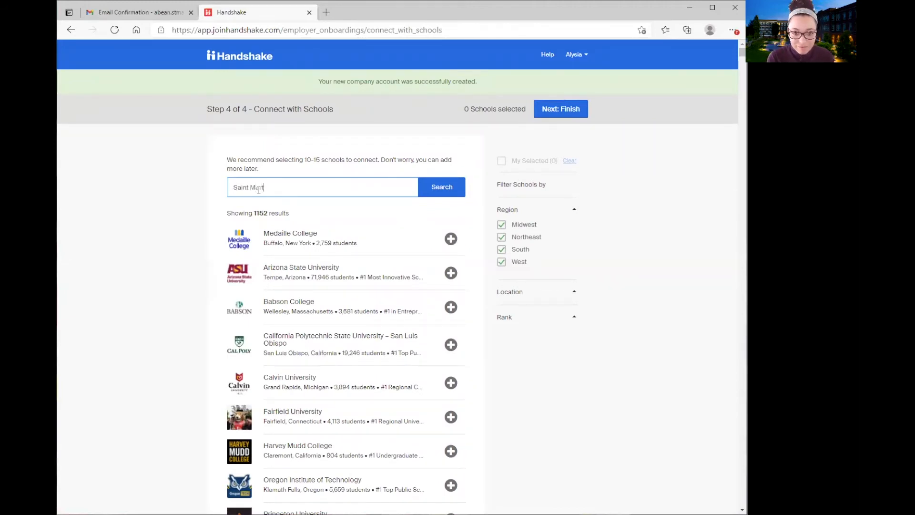
type("in's")
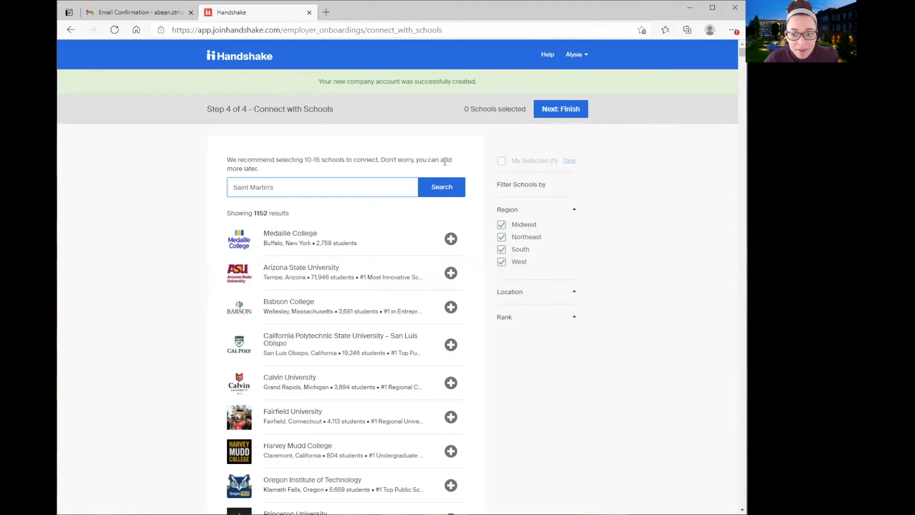
left_click(442, 196)
left_click(442, 196)
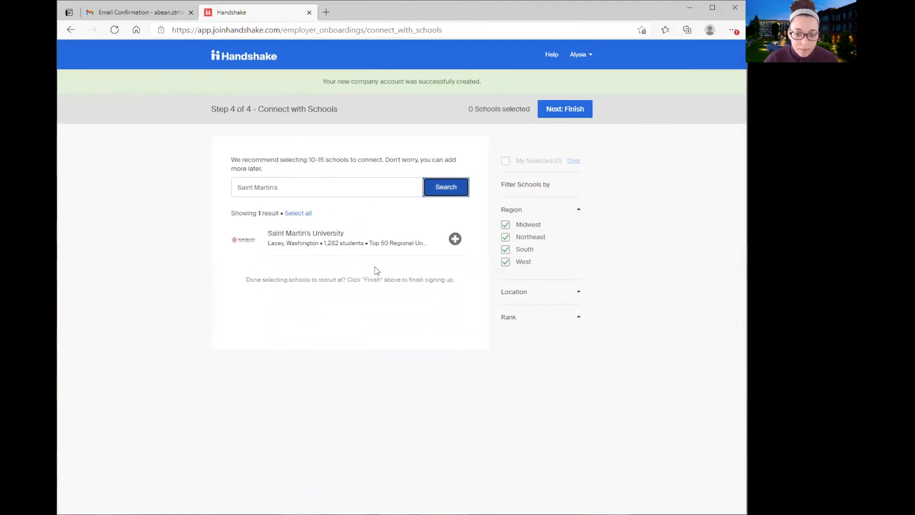
left_click(454, 239)
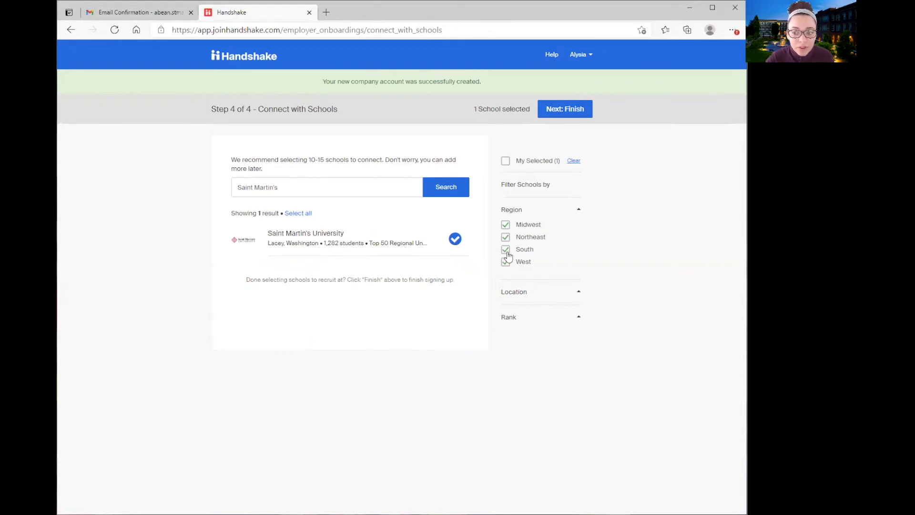
Uncheck Midwest, South and Northeast regions and filter location to Washington, United States
left_click(505, 224)
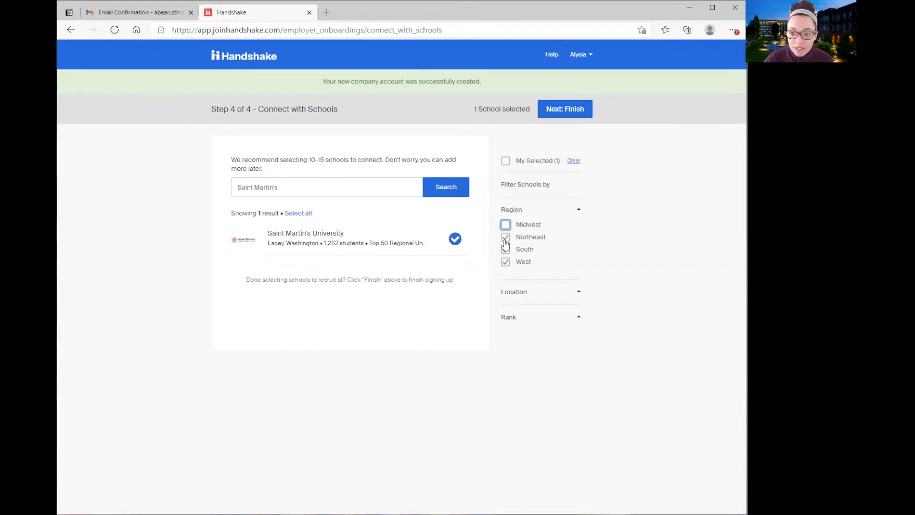
left_click(506, 249)
left_click(505, 236)
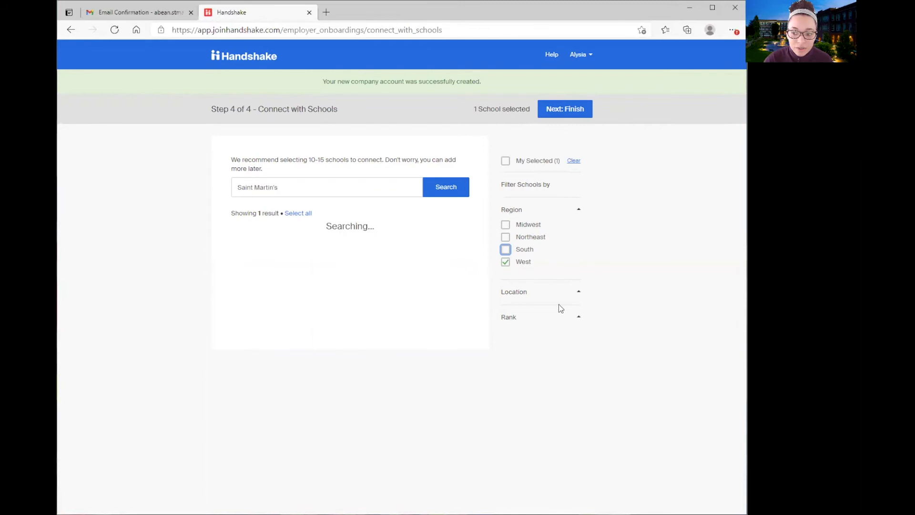
left_click(573, 296)
left_click(575, 310)
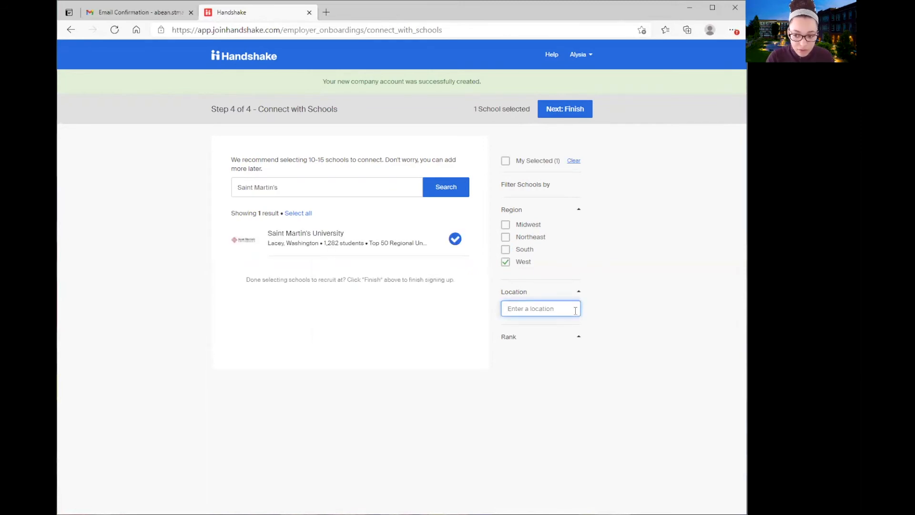
type("Washin")
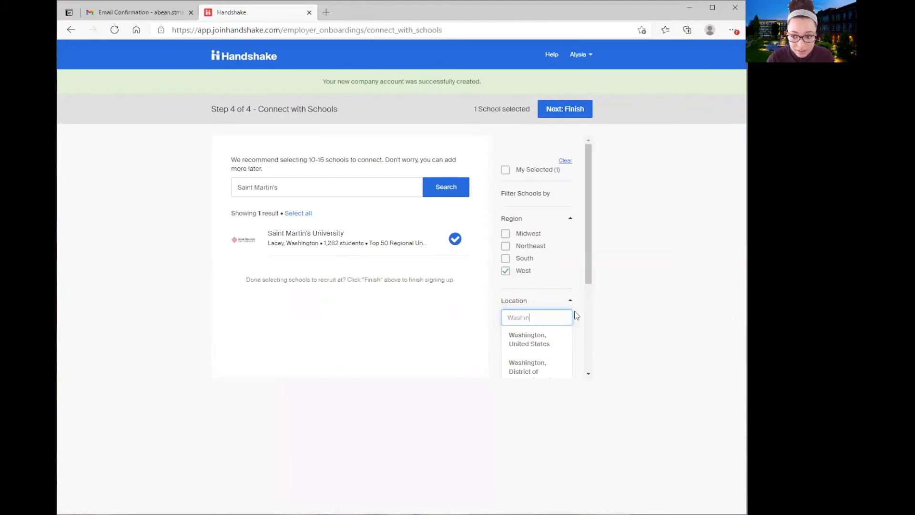
left_click(552, 339)
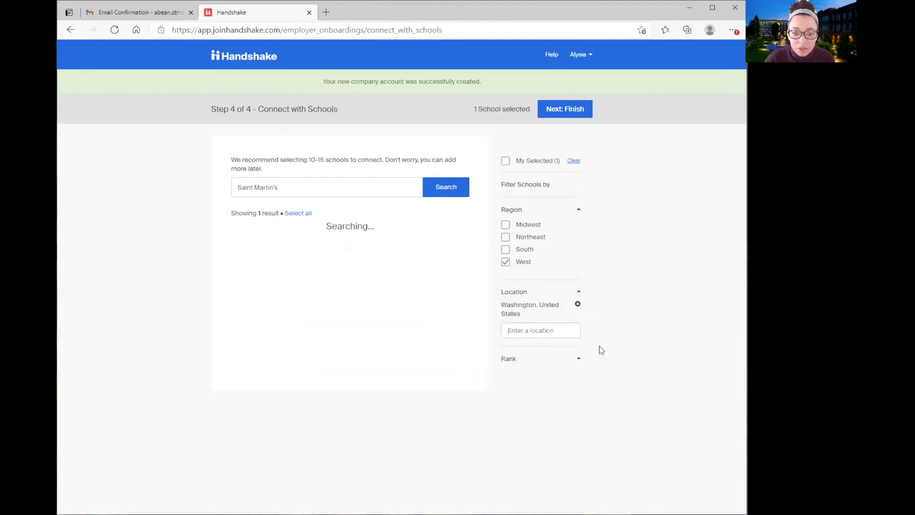
Clear the school search text and refresh the filtered list
left_click_drag(295, 186, 254, 187)
key("BackSpace")
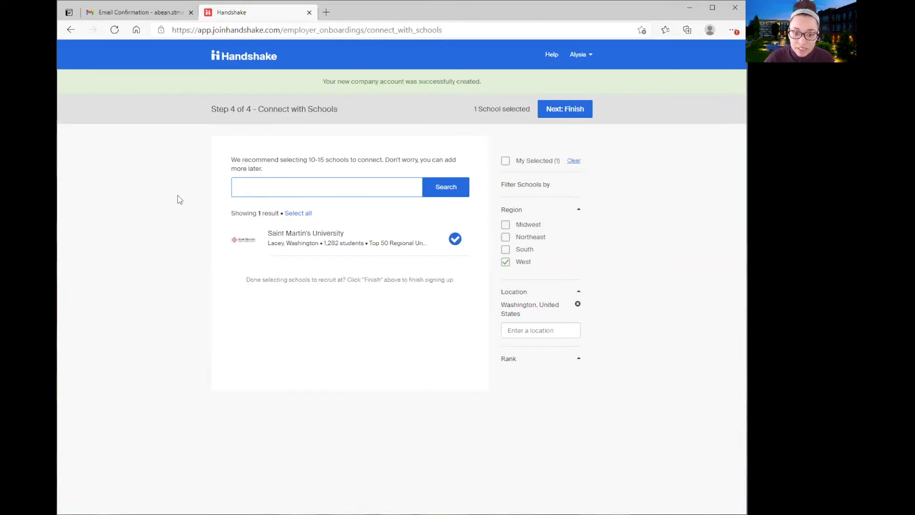
key("Return")
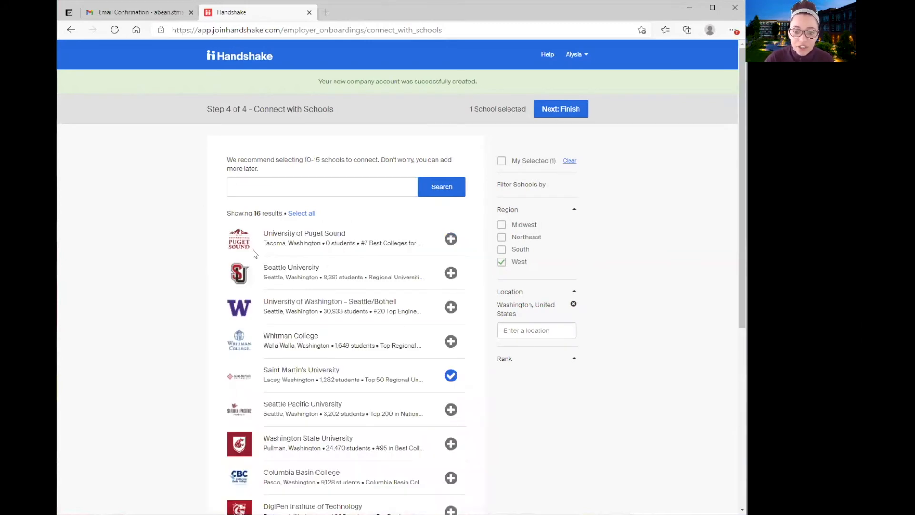
Review the 16 Washington schools and finish onboarding with Next: Finish to reach the employer dashboard
scroll(312, 275, "down", 2)
scroll(315, 291, "down", 4)
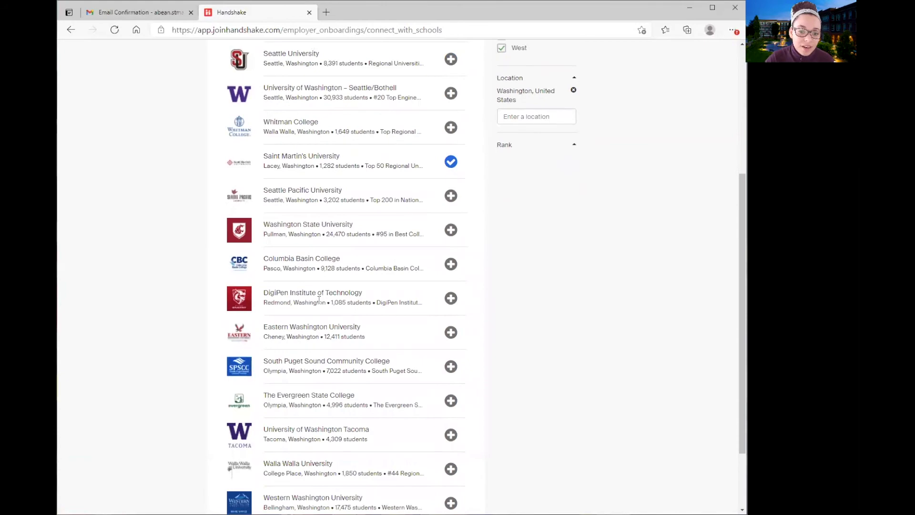
scroll(362, 382, "up", 3)
scroll(365, 380, "up", 5)
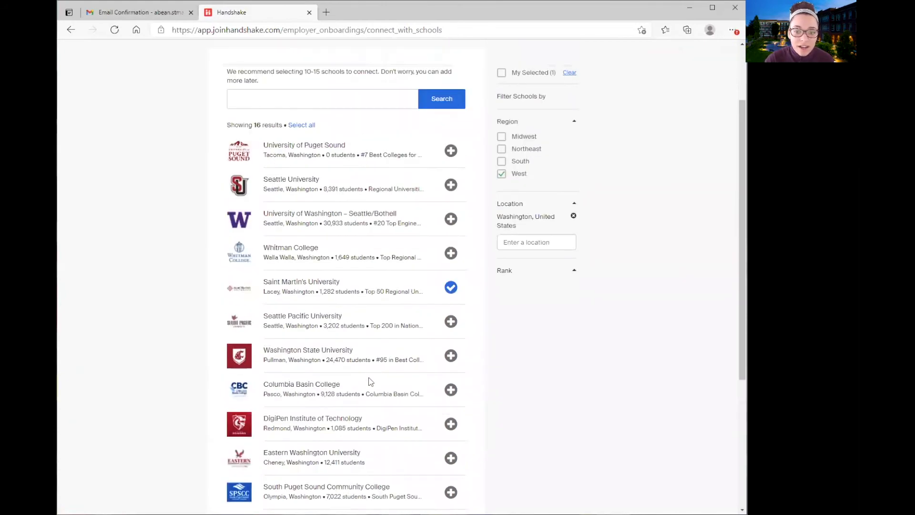
scroll(369, 231, "down", 6)
scroll(368, 274, "down", 2)
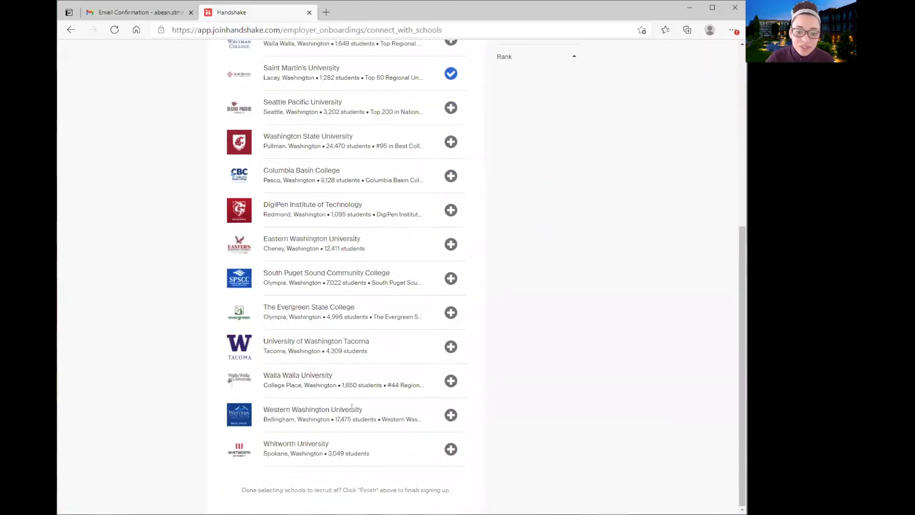
scroll(448, 390, "up", 3)
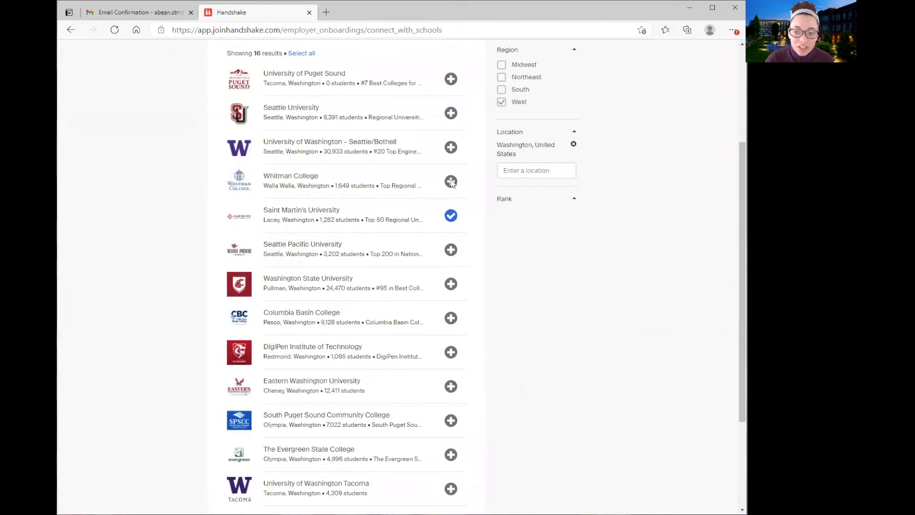
scroll(430, 214, "up", 3)
scroll(605, 291, "up", 1)
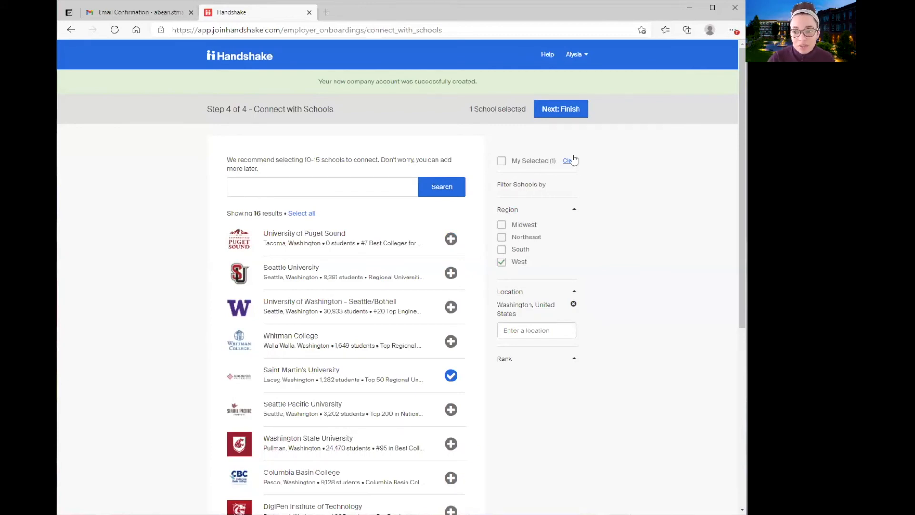
left_click(557, 111)
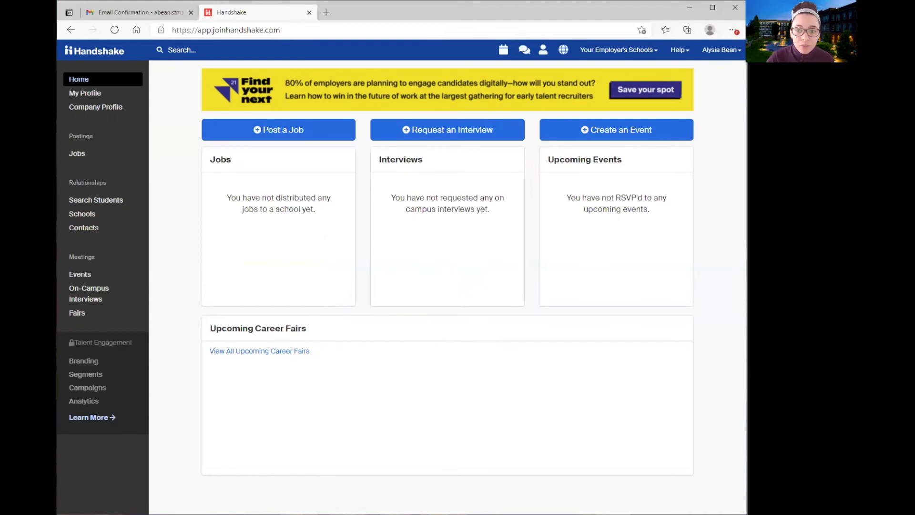
Open My Profile from the left sidebar
left_click(84, 93)
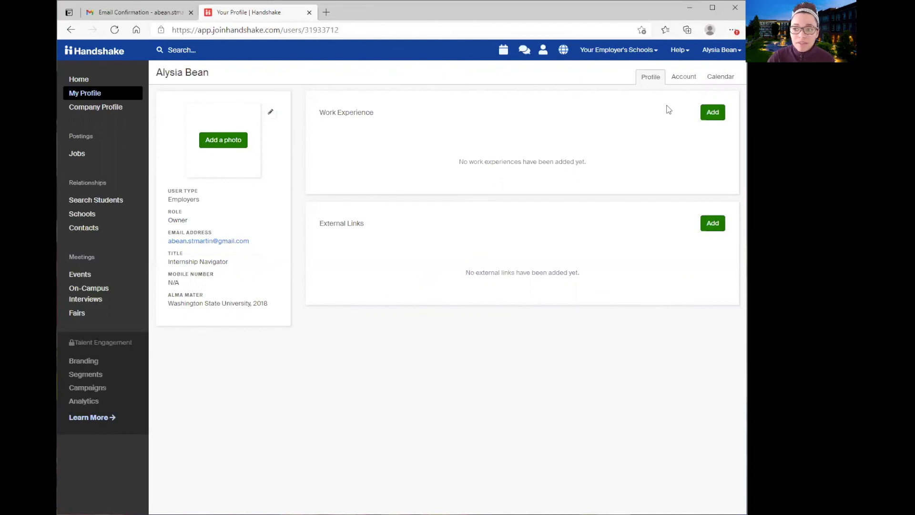
Look over the Account information form, then open the SMU Business Example Jobs list
left_click(678, 80)
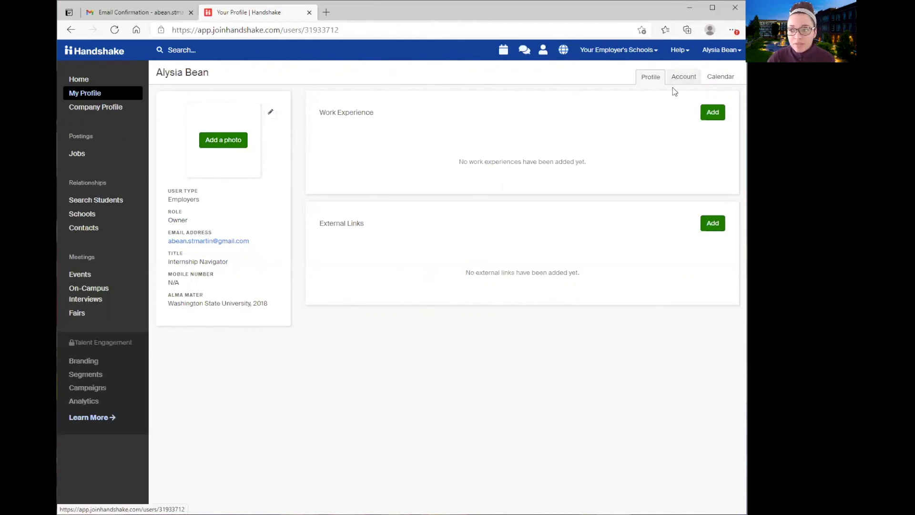
scroll(595, 138, "down", 5)
scroll(590, 150, "up", 5)
scroll(510, 260, "down", 2)
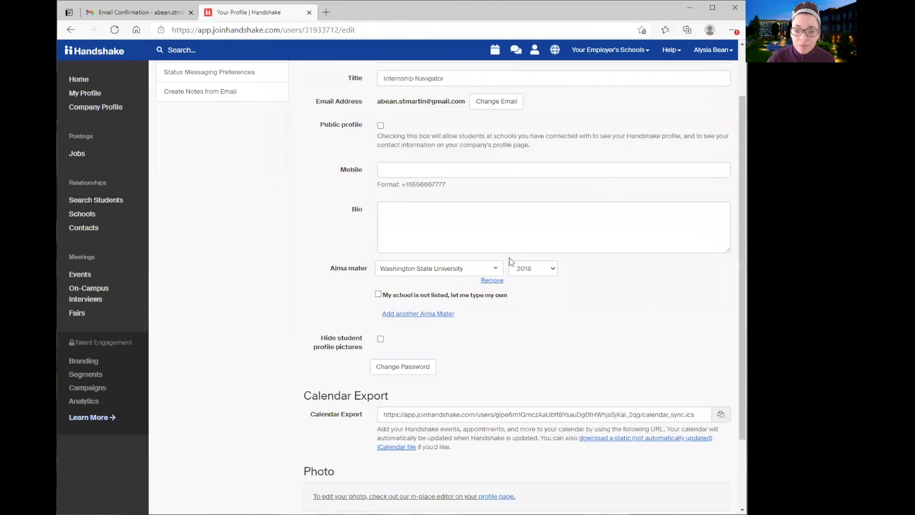
scroll(509, 261, "down", 2)
scroll(429, 238, "up", 3)
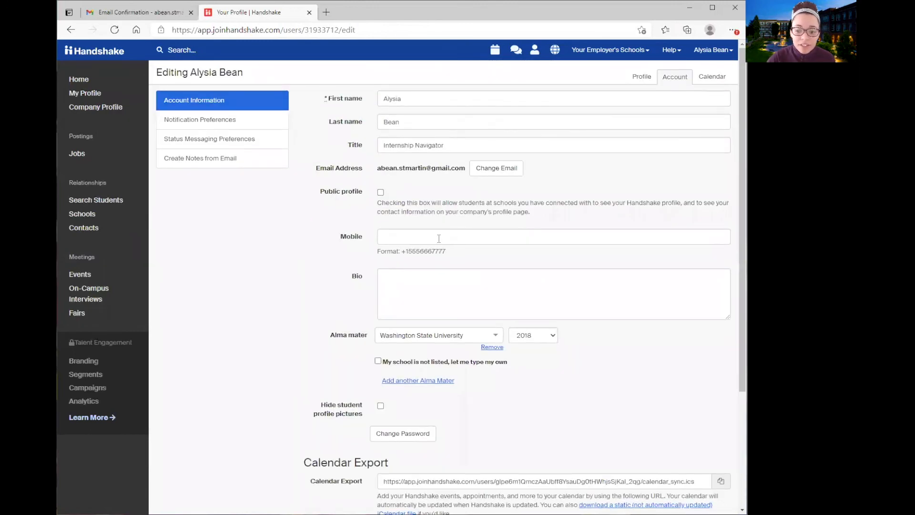
scroll(334, 260, "down", 3)
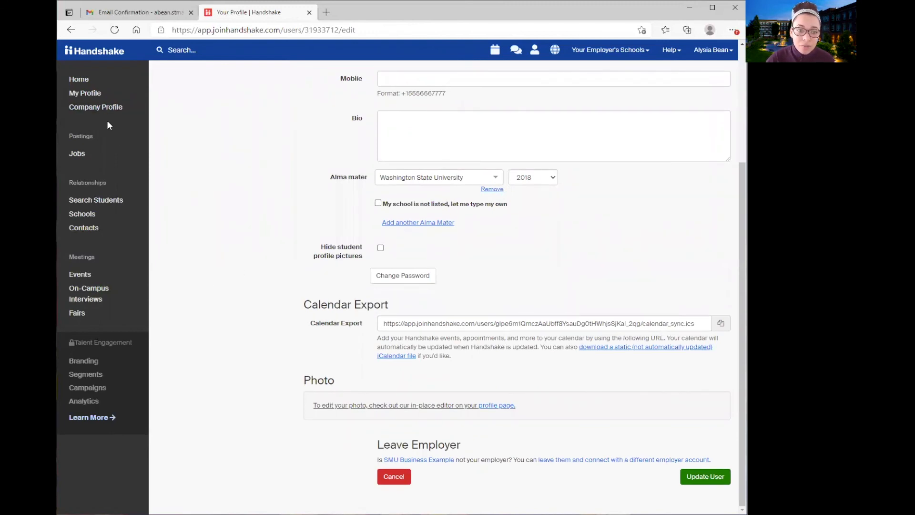
left_click(81, 153)
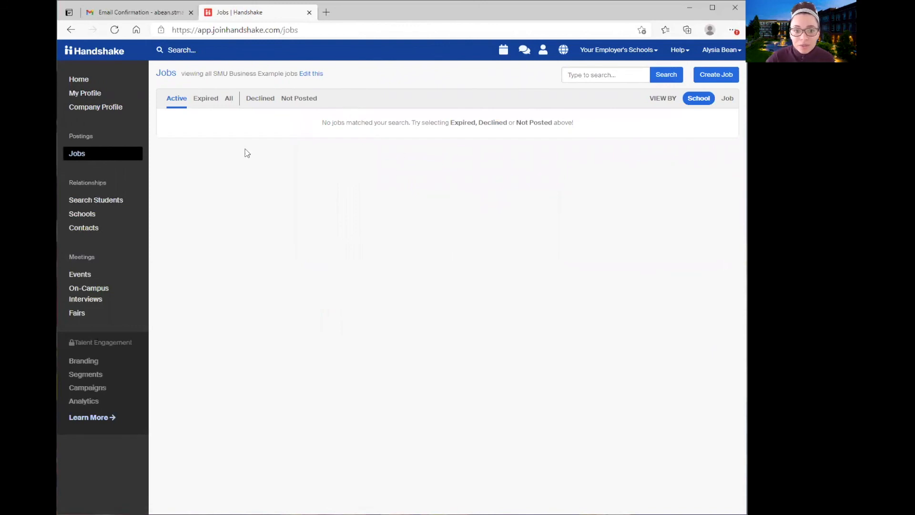
Start a new job posting, review the Basics step of the New Job form, then return Home
left_click(706, 78)
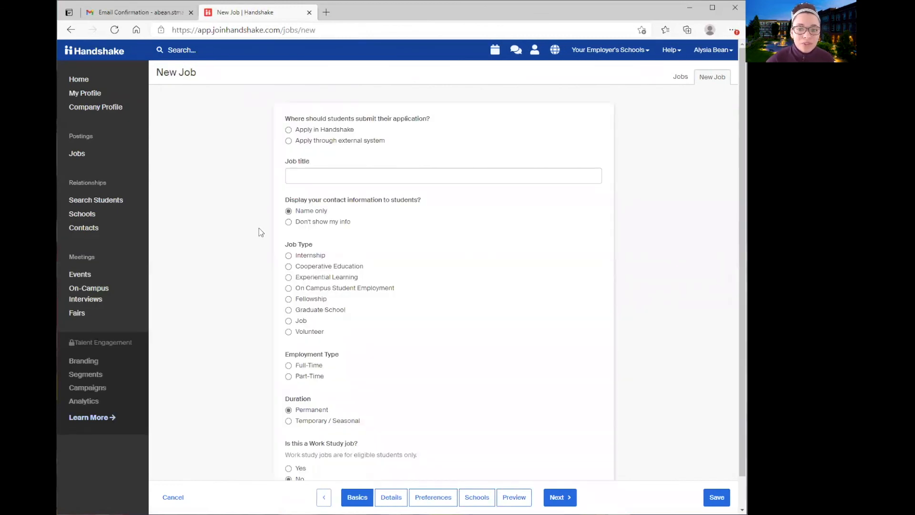
scroll(275, 270, "up", 1)
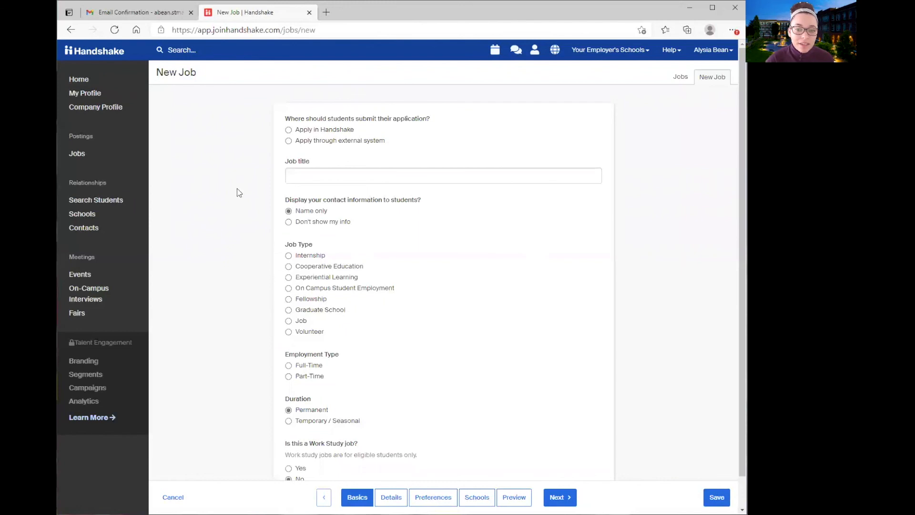
scroll(205, 274, "down", 1)
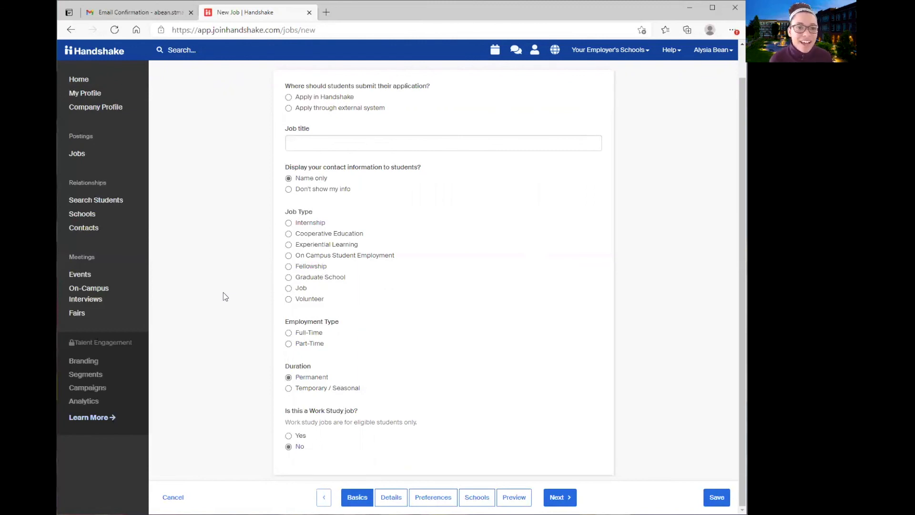
left_click(88, 81)
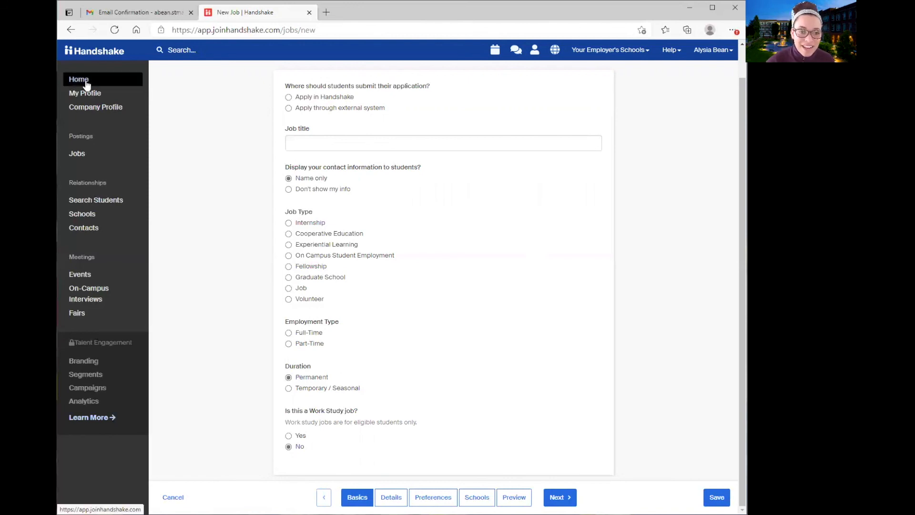